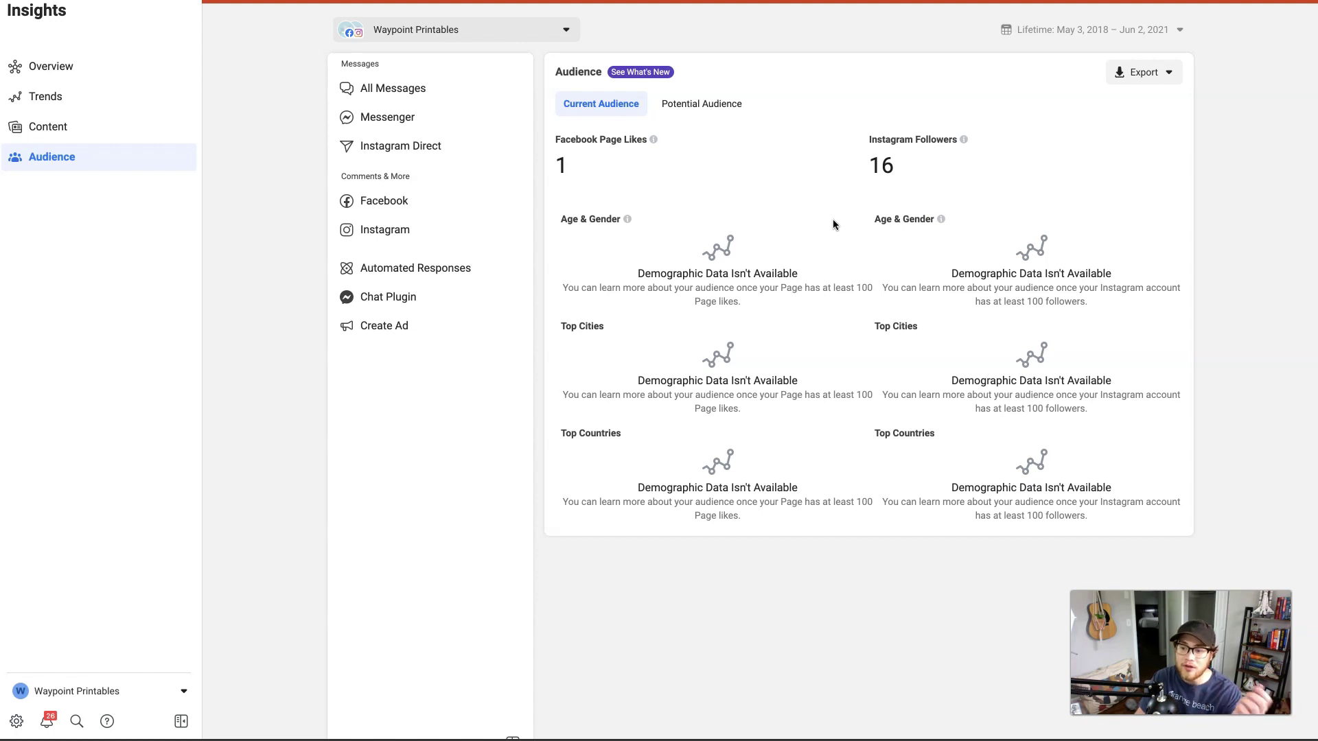
Move on to Ads Manager's Campaigns tab, showing one paused campaign with a $1.00 daily budget
{"action": "left_click", "coordinate": [841, 125]}
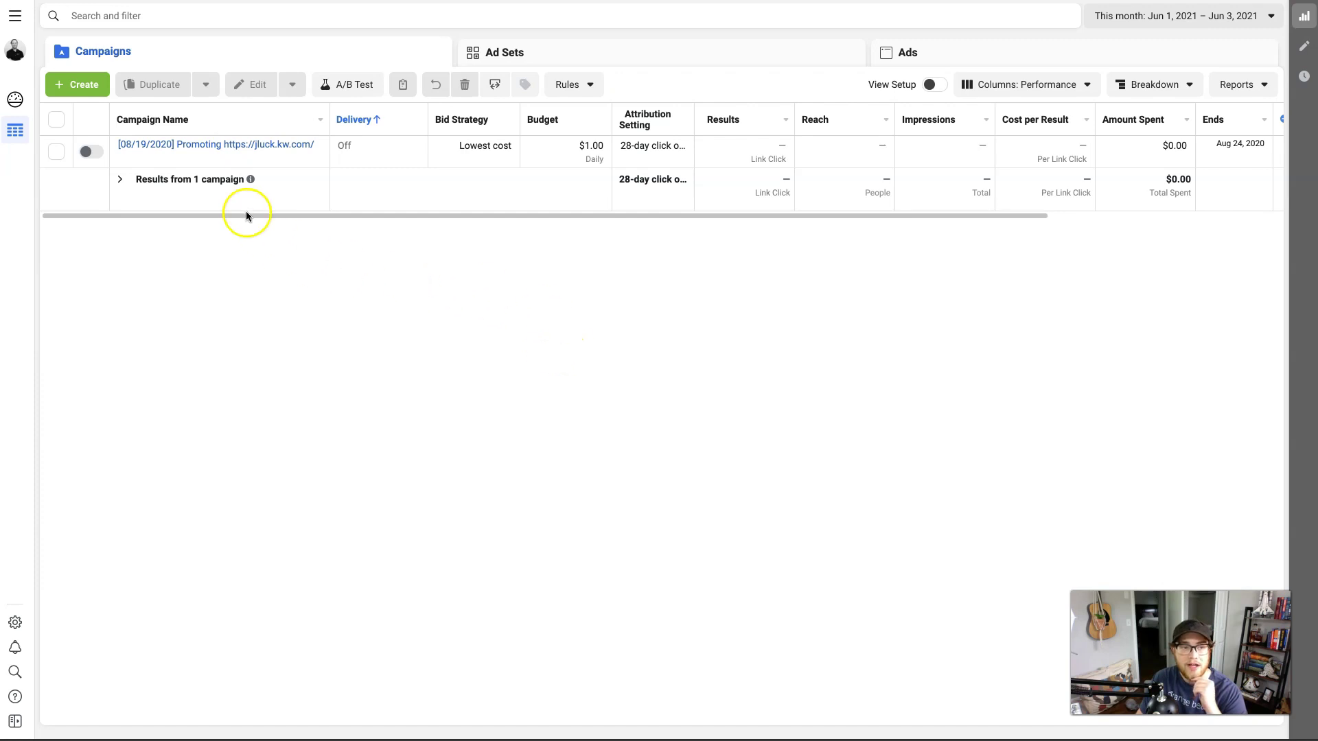
Scan the All Tools list over the campaigns table and pick Audiences
{"action": "left_click", "coordinate": [13, 20]}
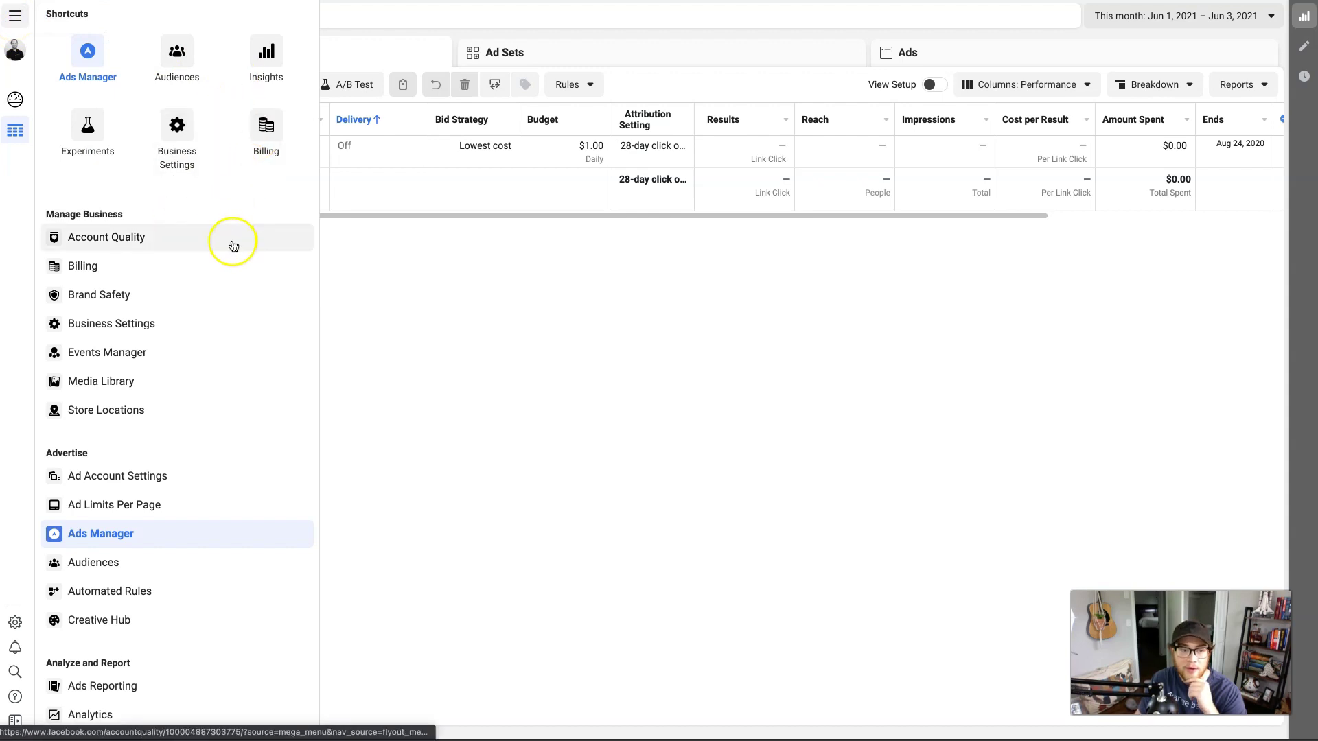
{"action": "scroll", "coordinate": [227, 297], "scroll_direction": "down", "scroll_amount": 3}
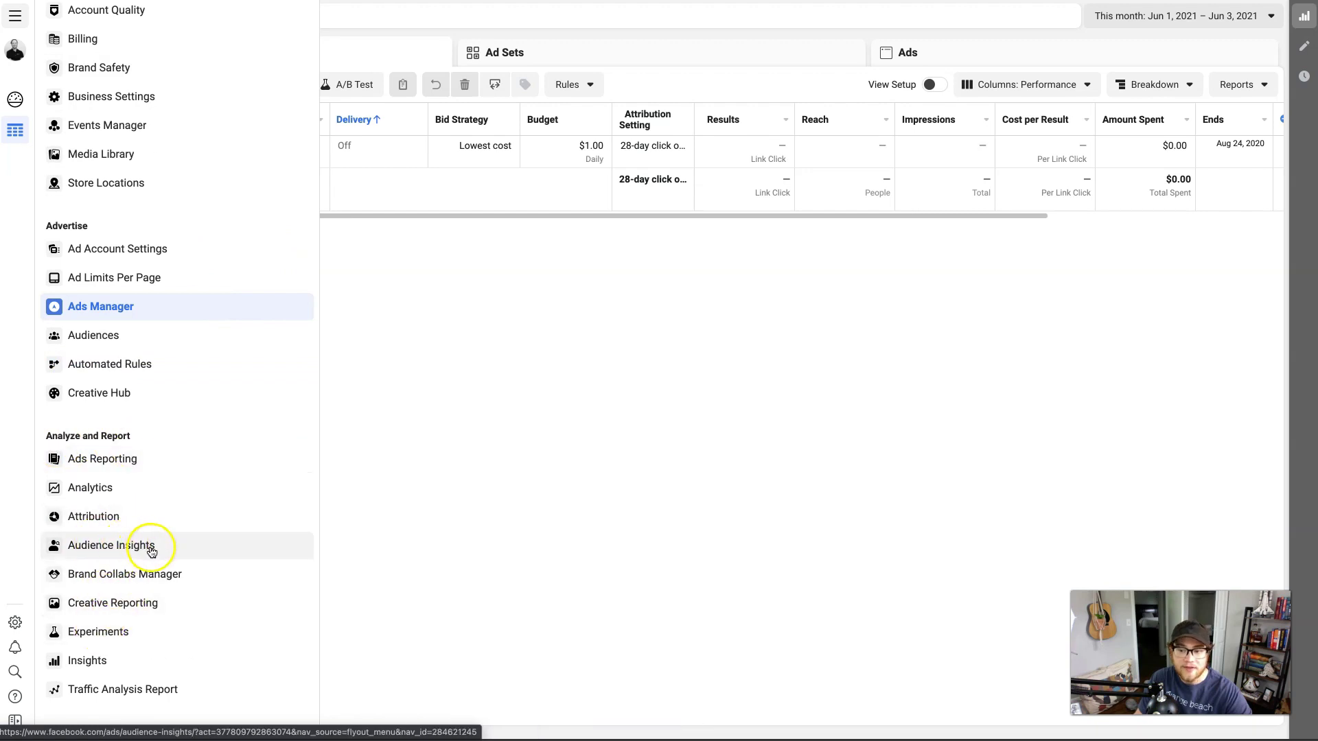
{"action": "scroll", "coordinate": [180, 508], "scroll_direction": "up", "scroll_amount": 1}
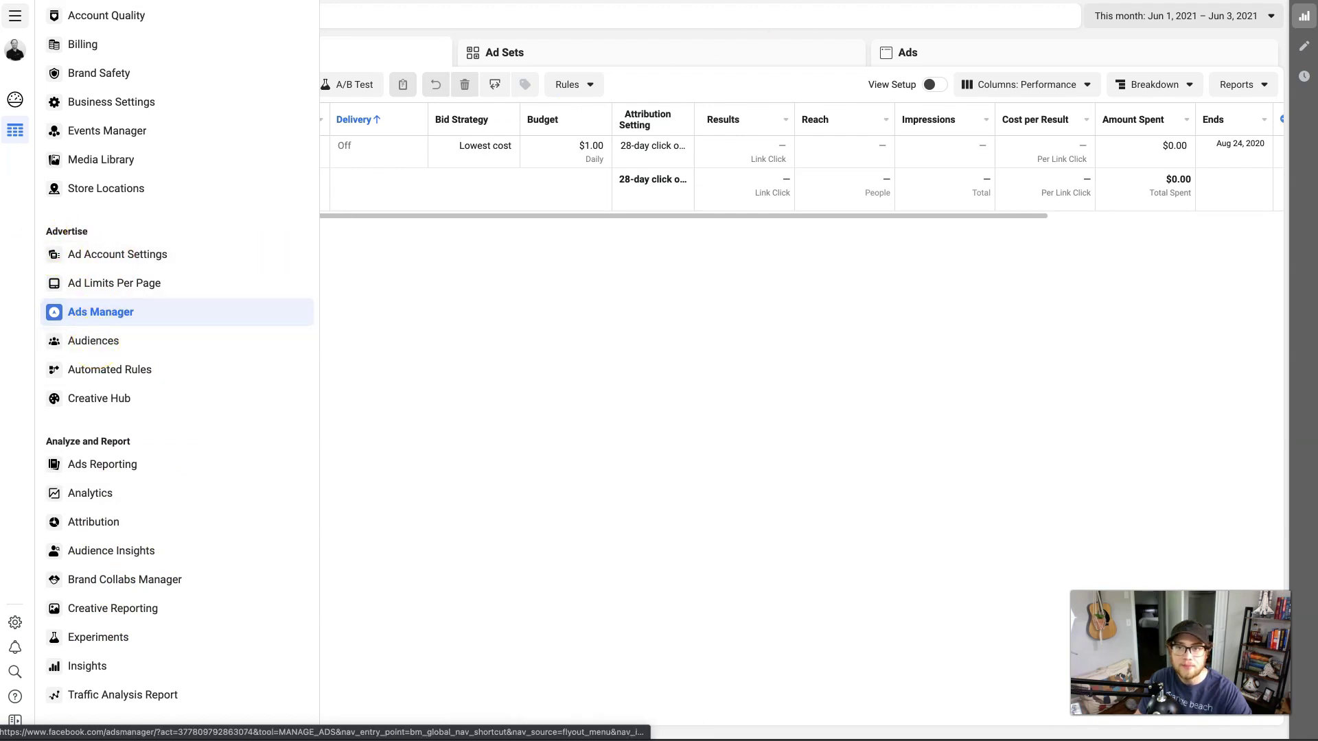
{"action": "left_click", "coordinate": [97, 350]}
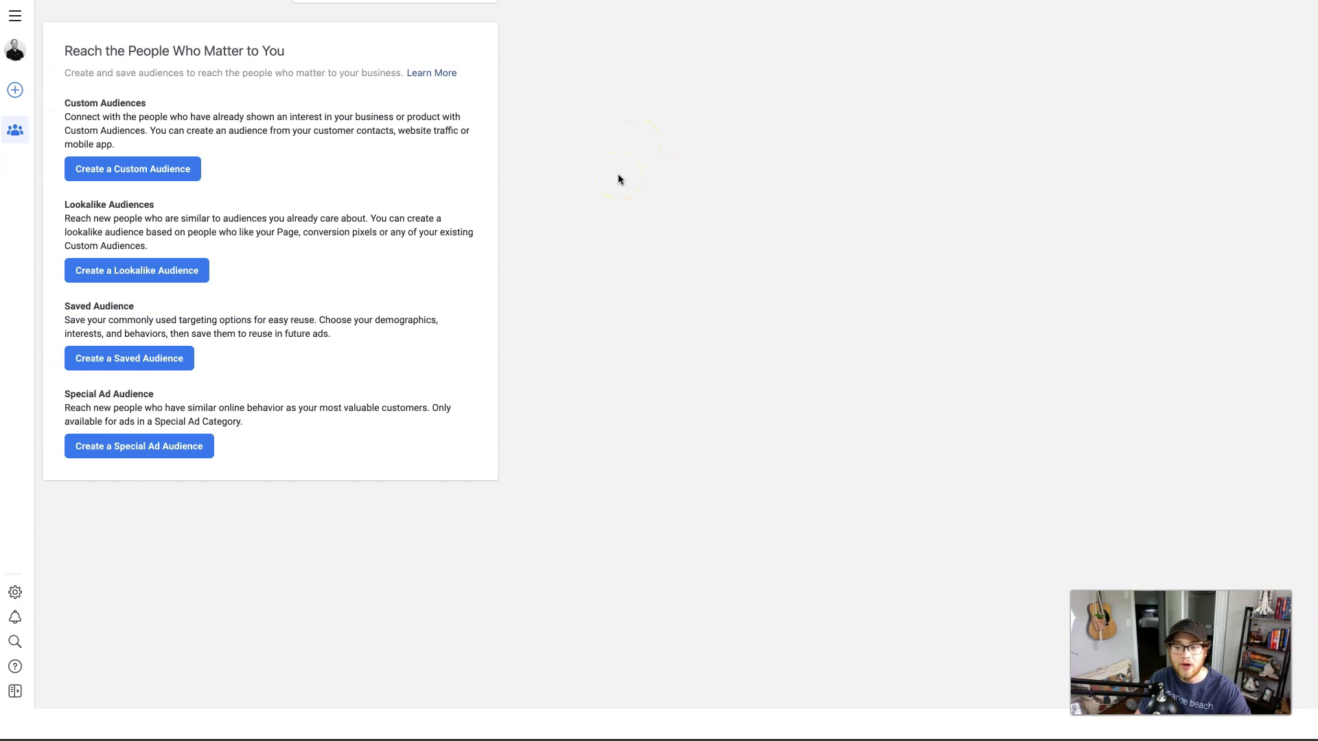
On the Audiences page, choose Create a Saved Audience to get the default United States, 18–65+ form
{"action": "left_click", "coordinate": [352, 284]}
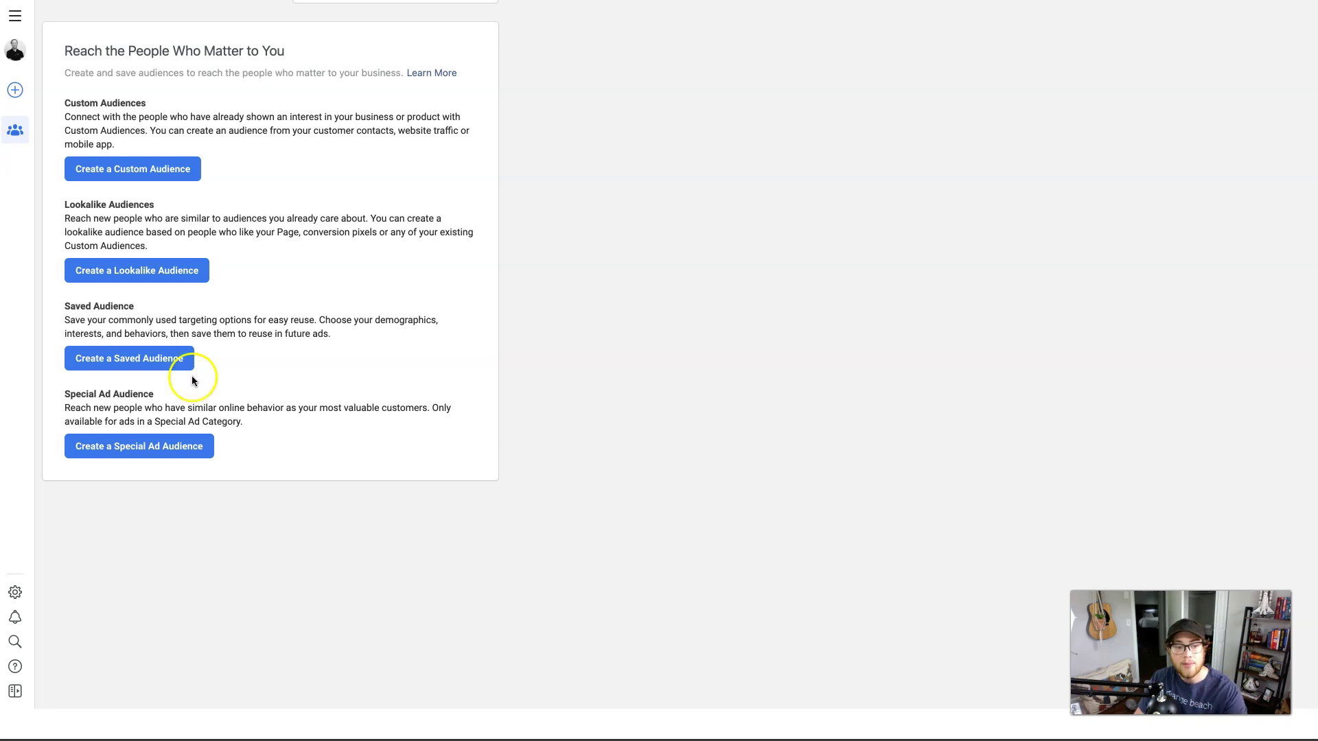
{"action": "left_click", "coordinate": [172, 446]}
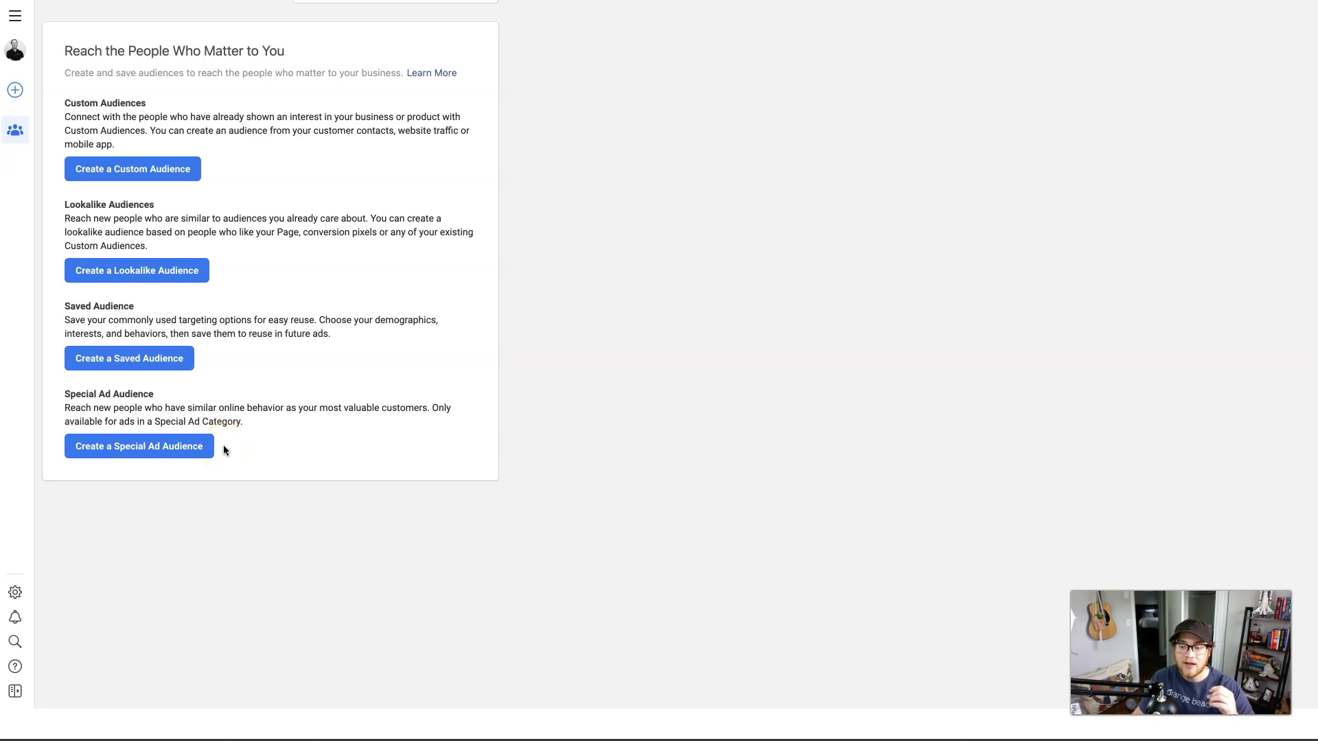
{"action": "left_click", "coordinate": [246, 473]}
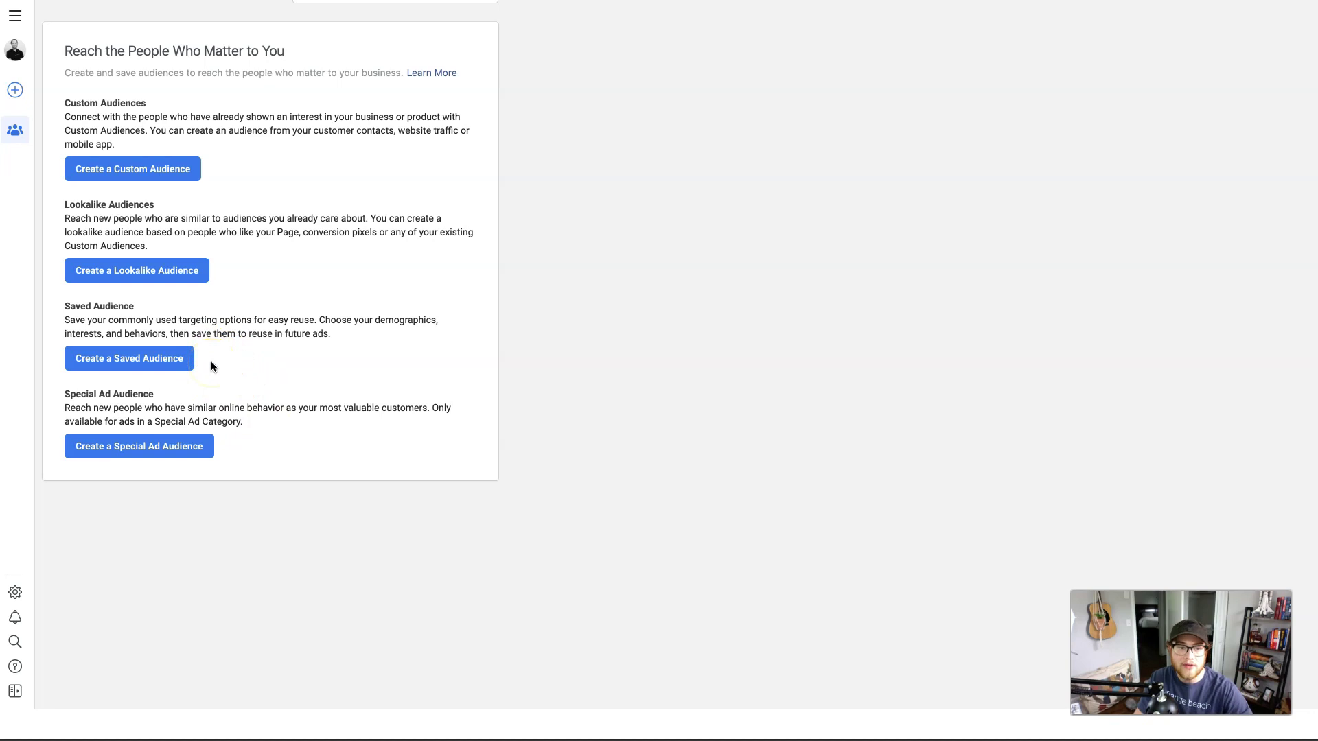
{"action": "left_click", "coordinate": [137, 361]}
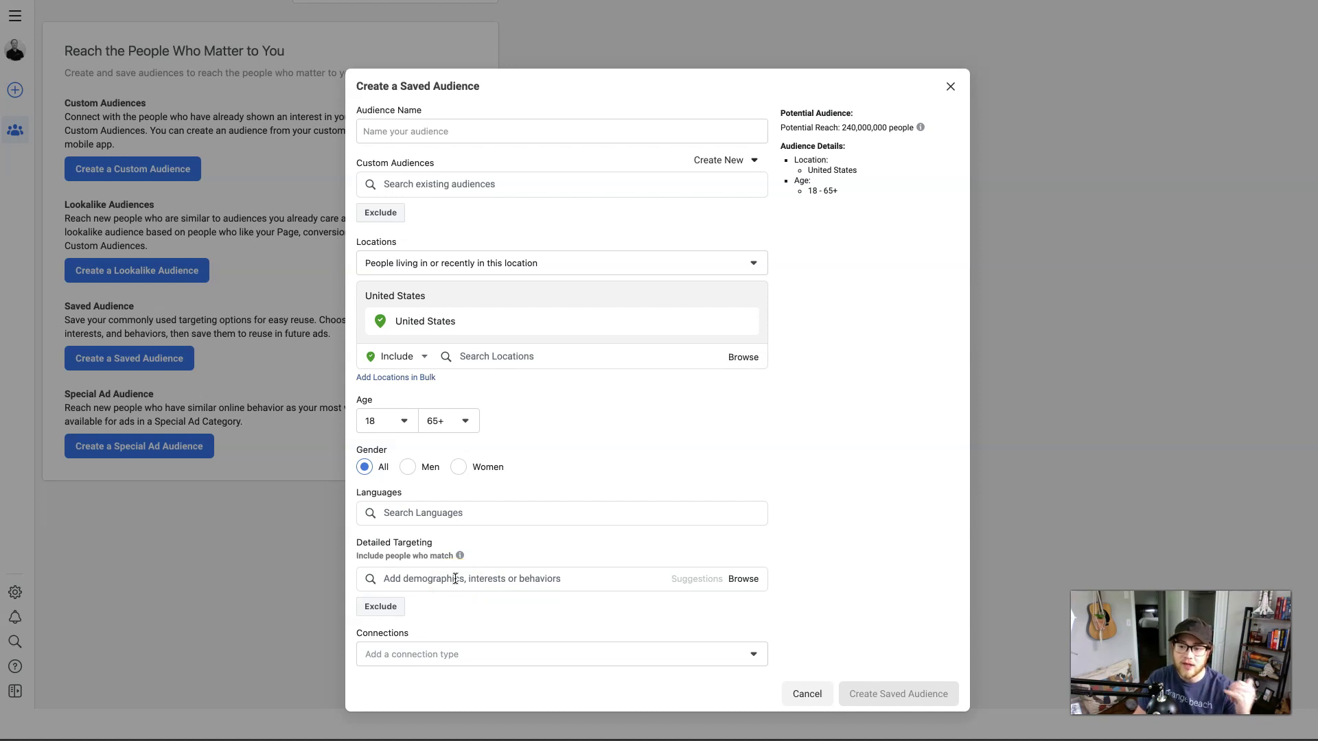
Enter 'Test' as the audience name, leaving the empty Custom Audiences list unused
{"action": "left_click", "coordinate": [480, 583]}
{"action": "scroll", "coordinate": [481, 582], "scroll_direction": "up", "scroll_amount": 2}
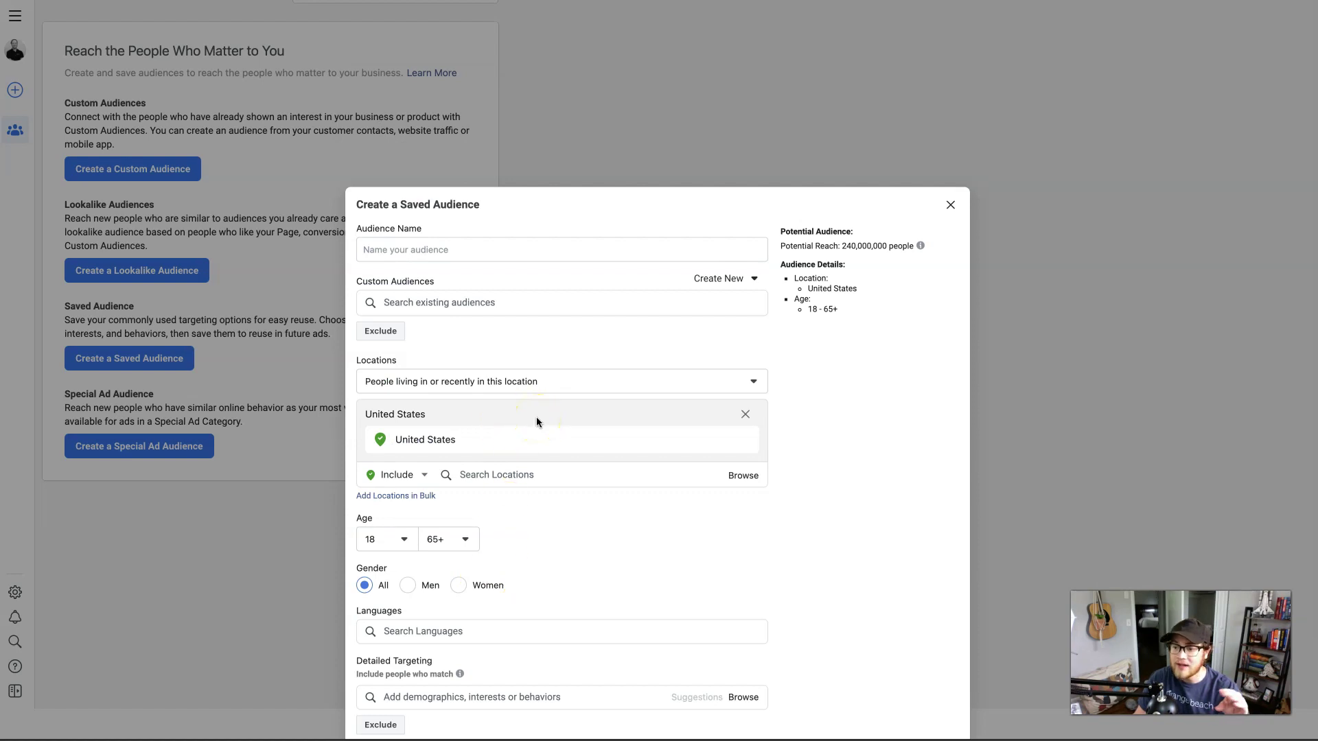
{"action": "left_click", "coordinate": [439, 249]}
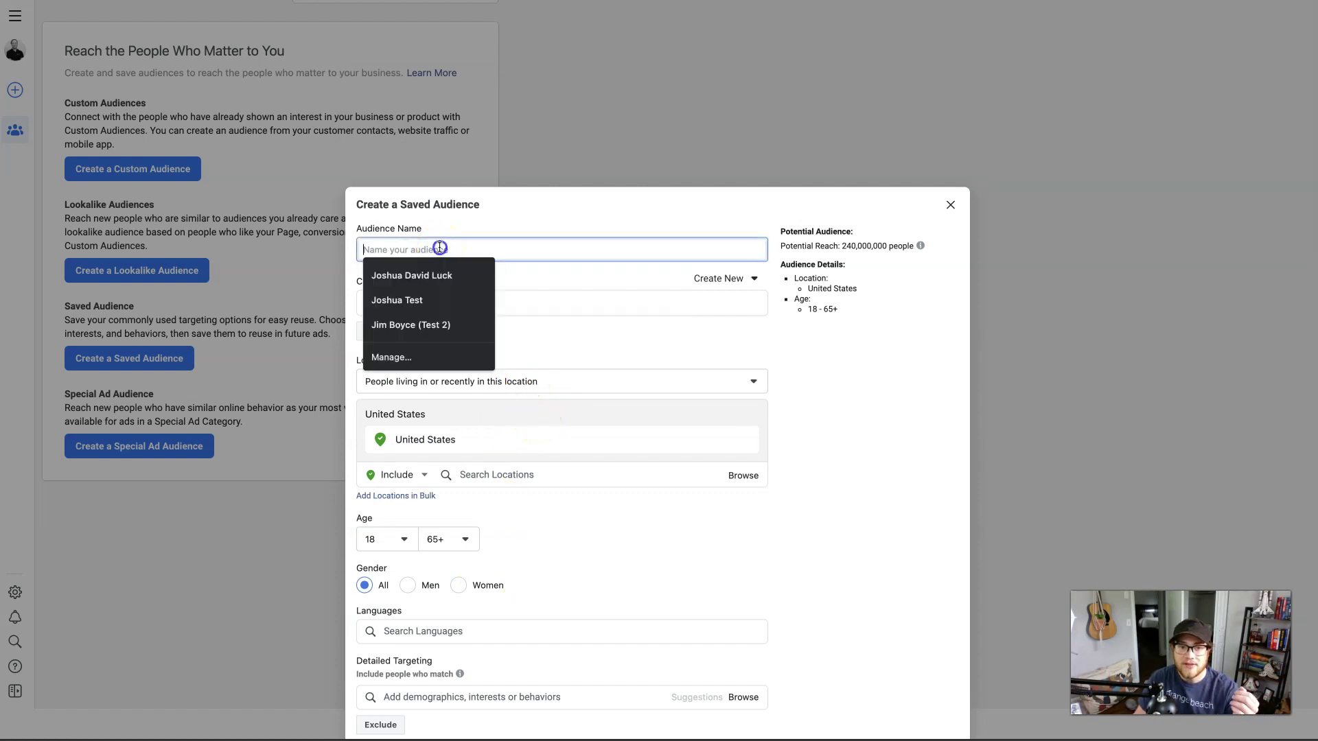
{"action": "left_click", "coordinate": [512, 270]}
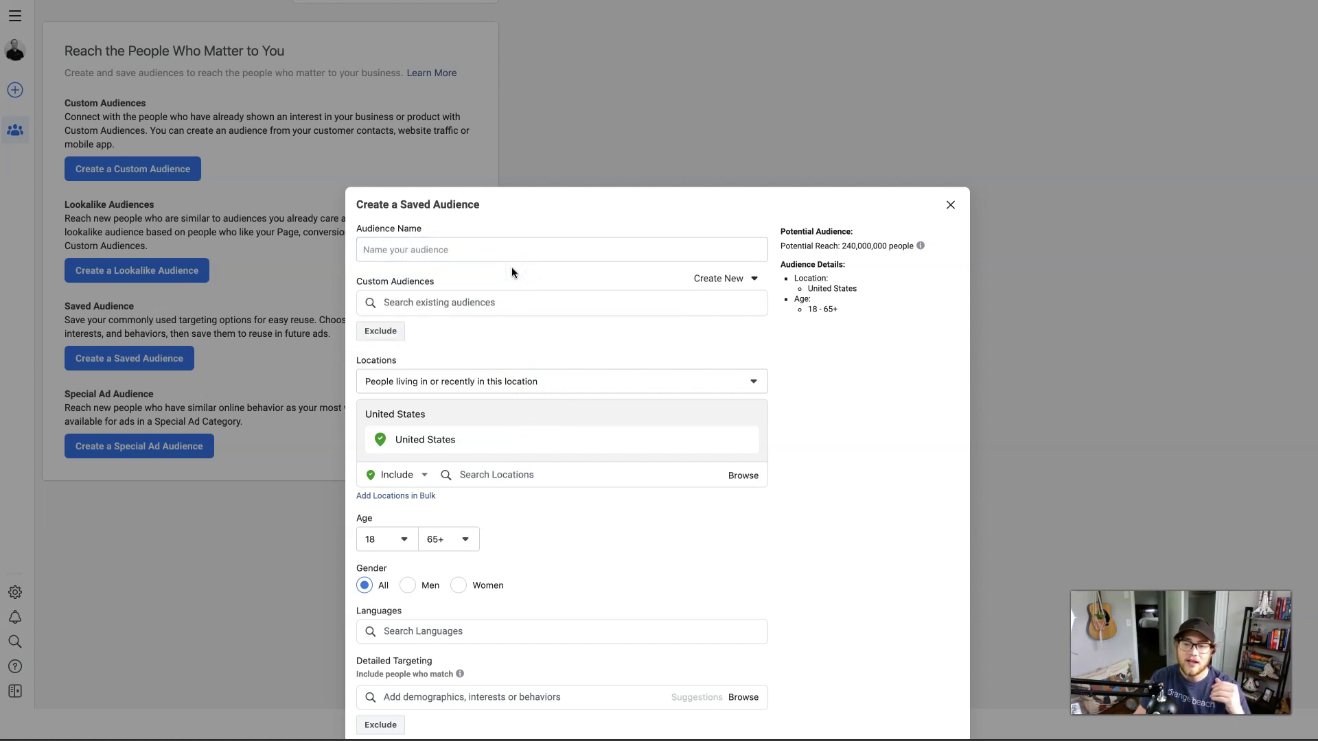
{"action": "left_click", "coordinate": [502, 245]}
{"action": "scroll", "coordinate": [502, 256], "scroll_direction": "down", "scroll_amount": 3}
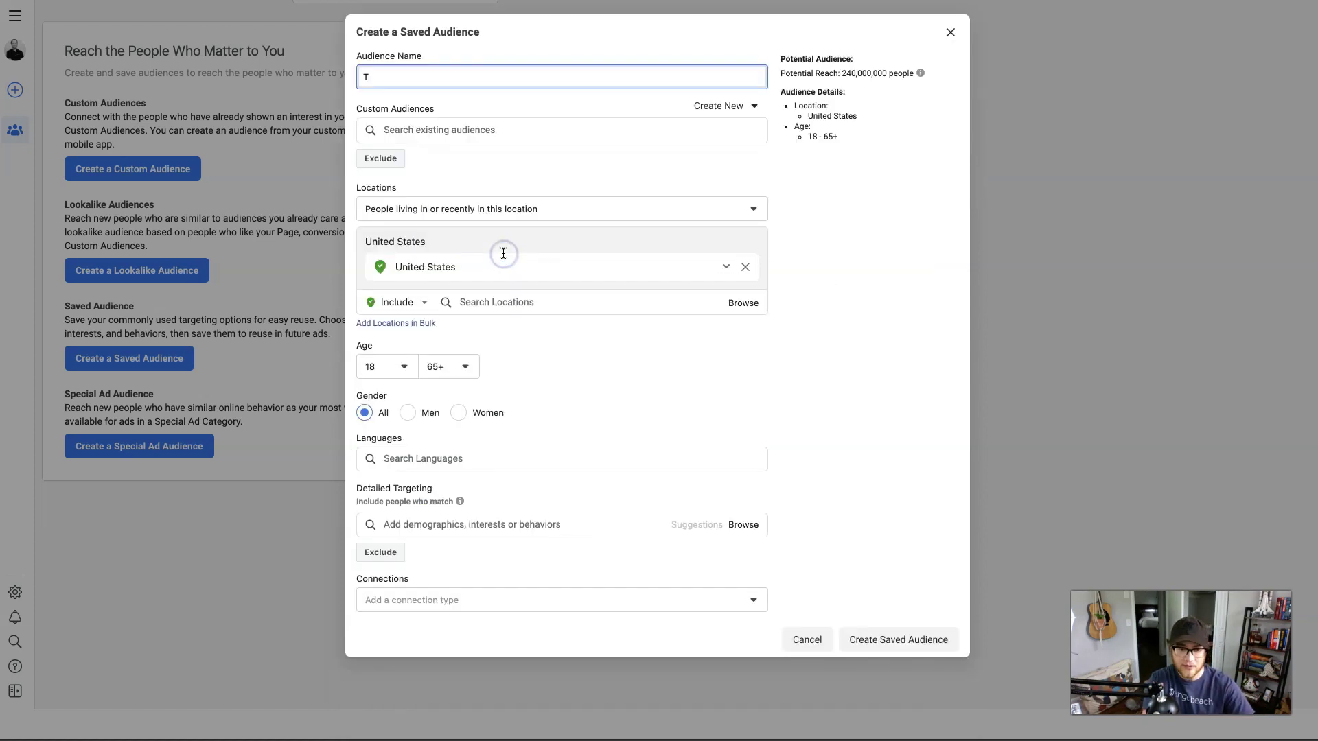
{"action": "type", "text": "Test"}
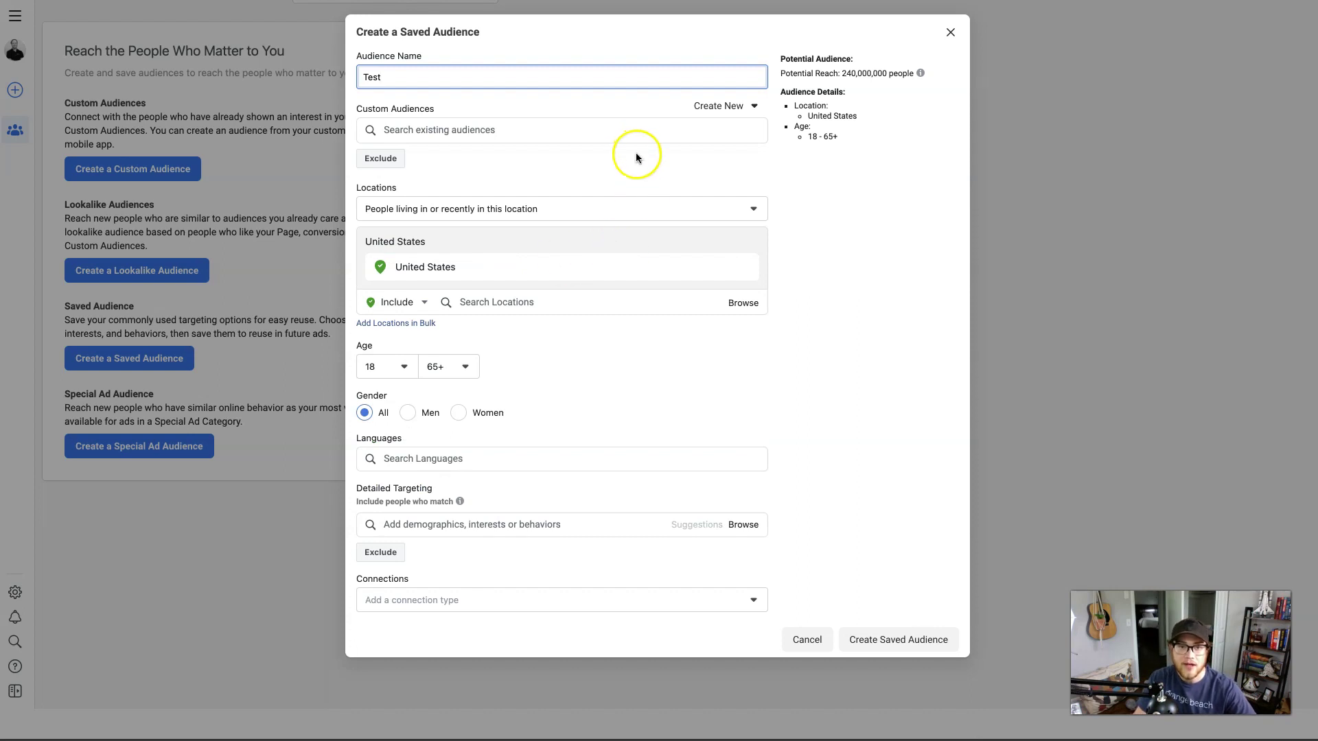
{"action": "left_click", "coordinate": [443, 130]}
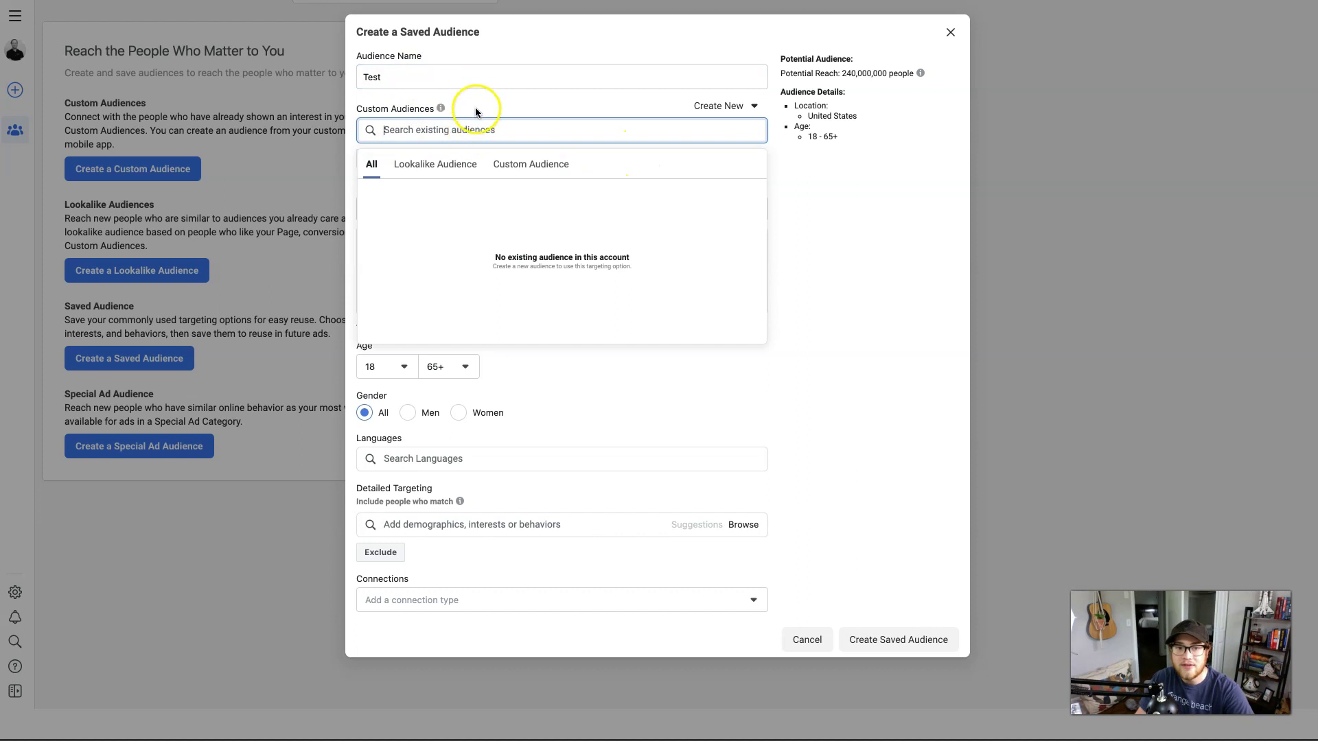
{"action": "left_click", "coordinate": [475, 108]}
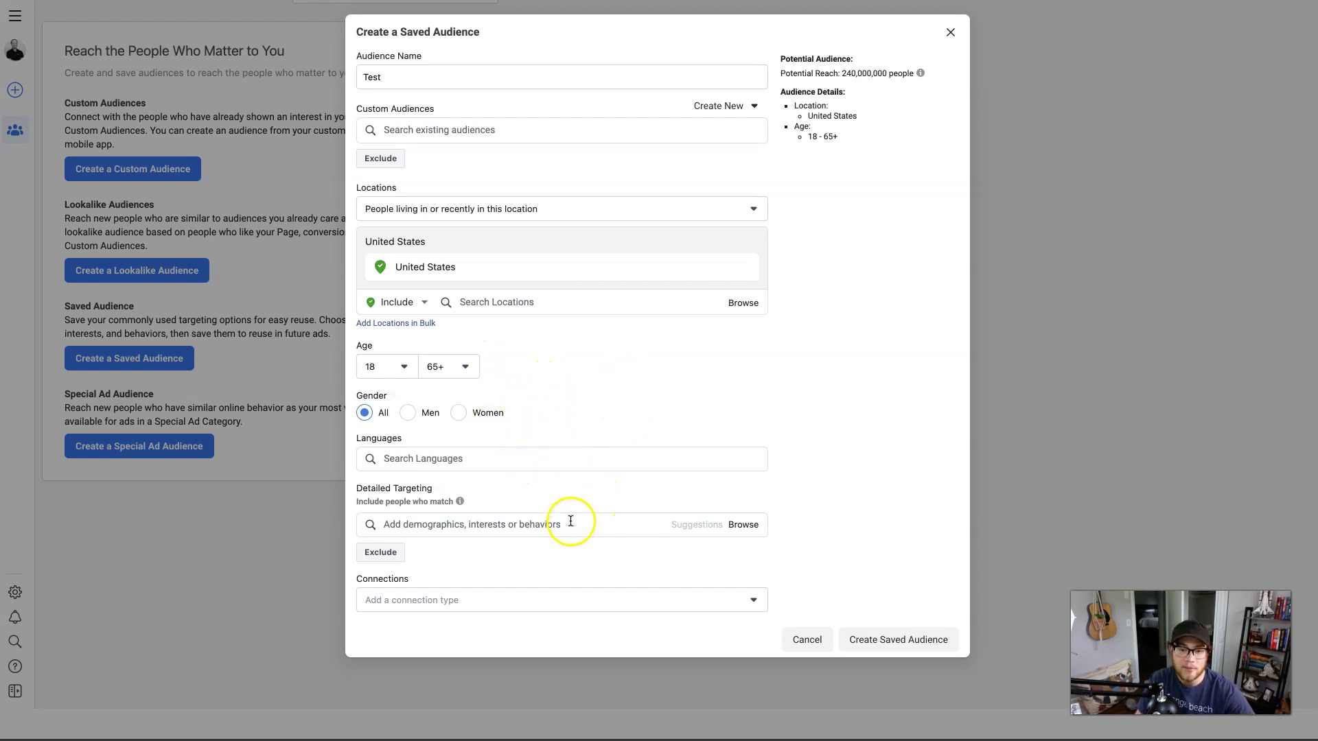
Search 'self employed' in Detailed Targeting and add Self-employment as an interest
{"action": "left_click", "coordinate": [456, 526]}
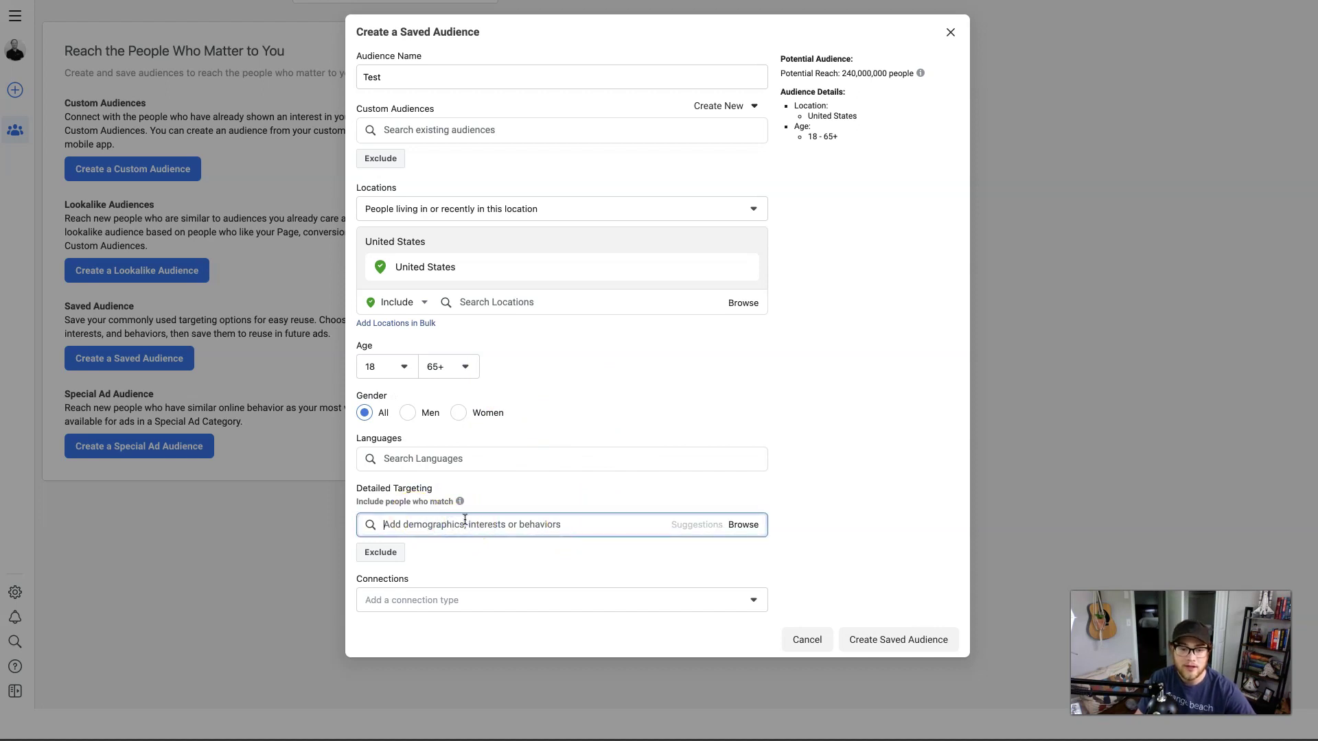
{"action": "type", "text": "sel"}
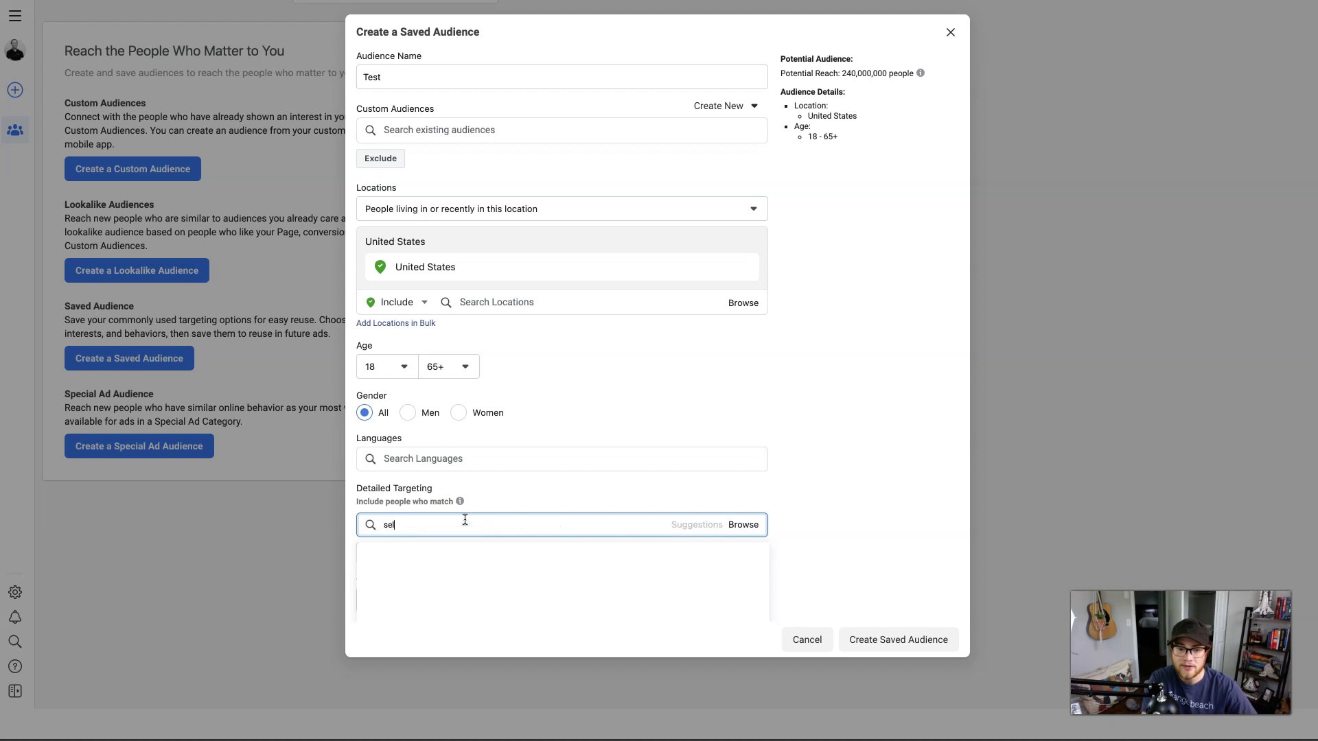
{"action": "type", "text": "f employed"}
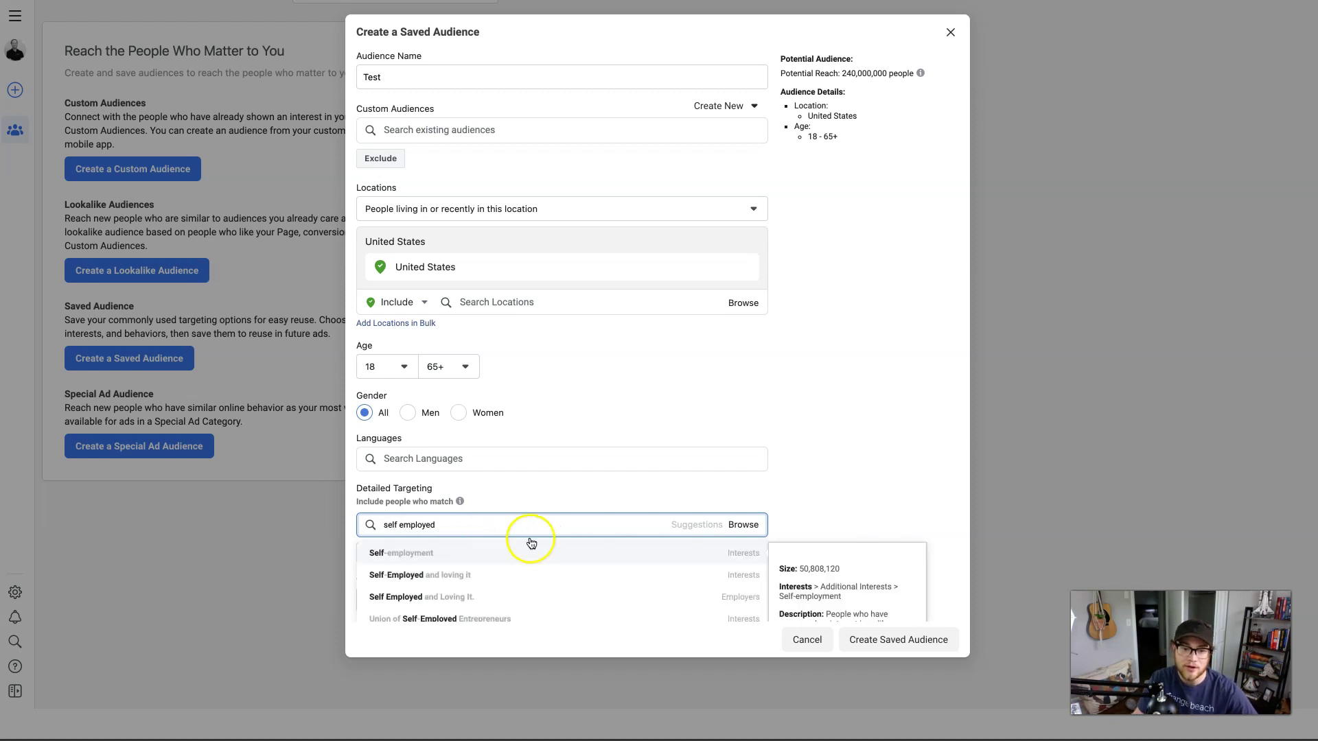
{"action": "scroll", "coordinate": [529, 536], "scroll_direction": "down", "scroll_amount": 1}
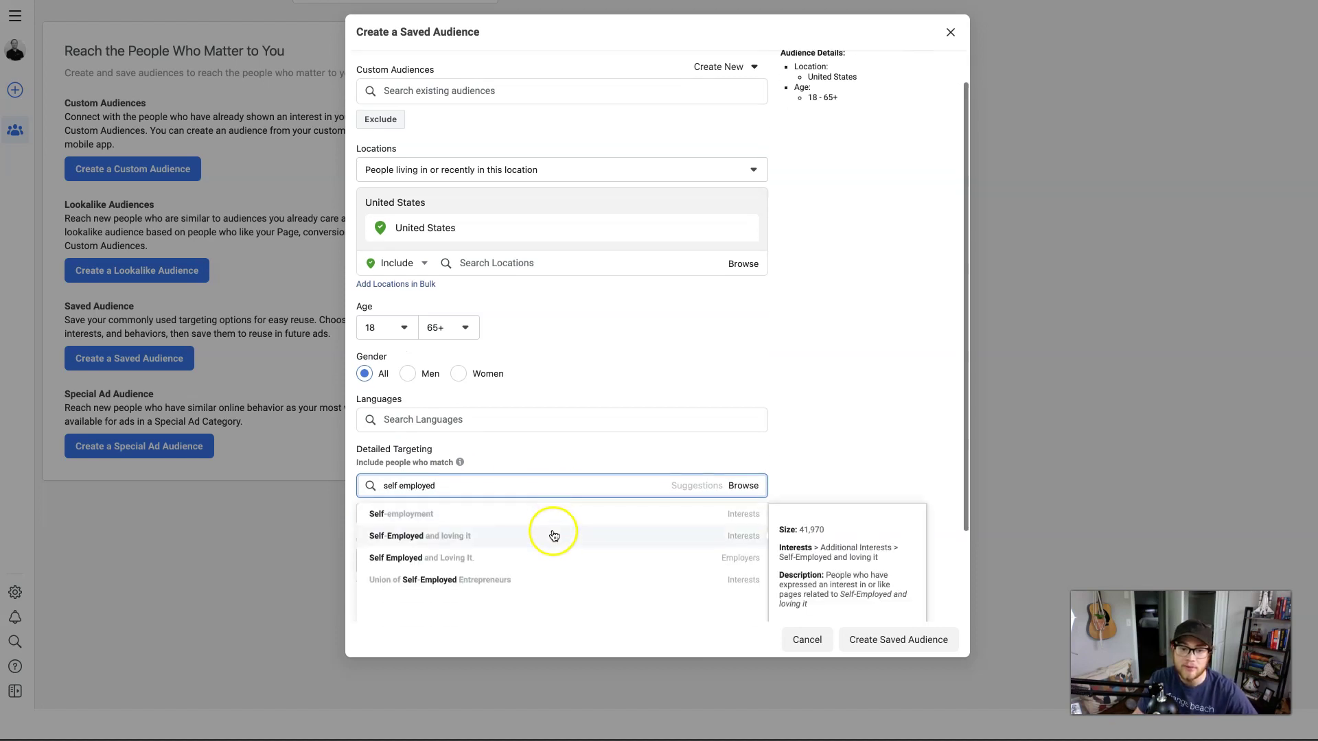
{"action": "left_click", "coordinate": [515, 514]}
{"action": "left_click", "coordinate": [643, 448]}
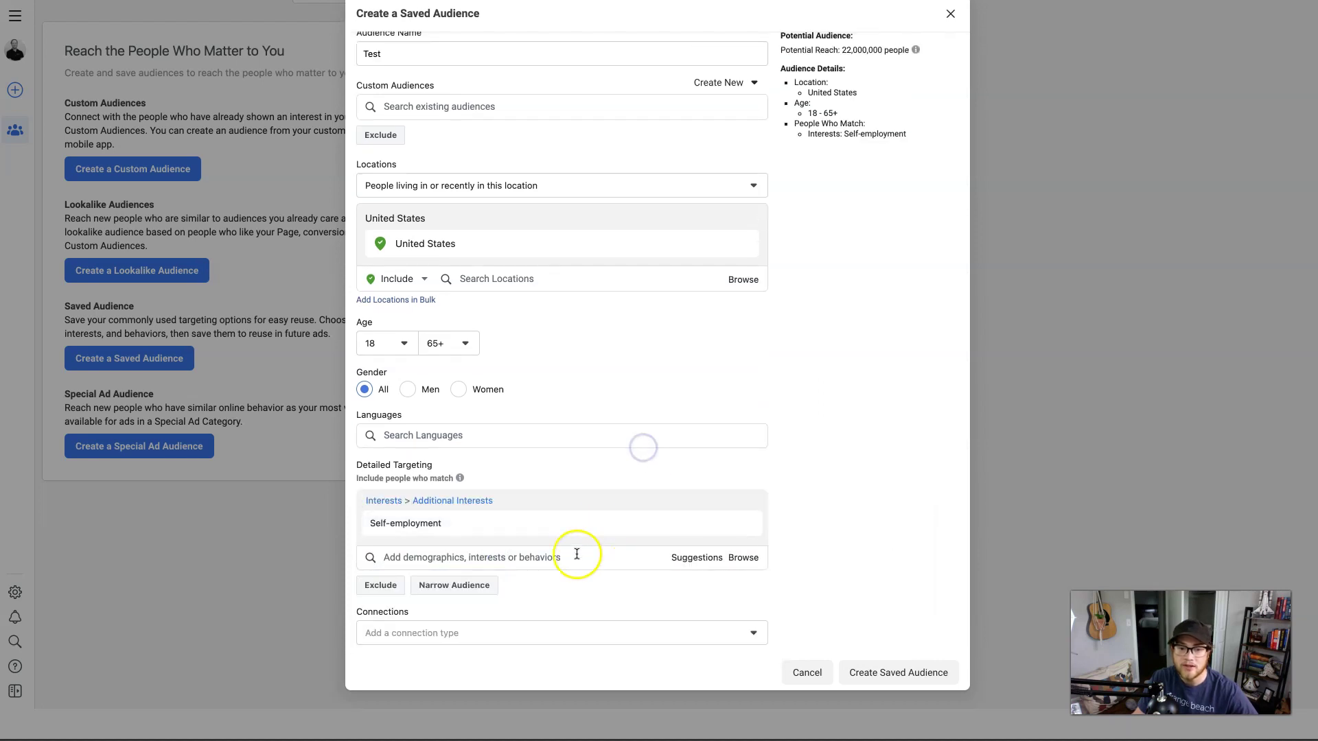
Show the Browse categories for Demographics, Interests and Behaviors
{"action": "left_click", "coordinate": [750, 558]}
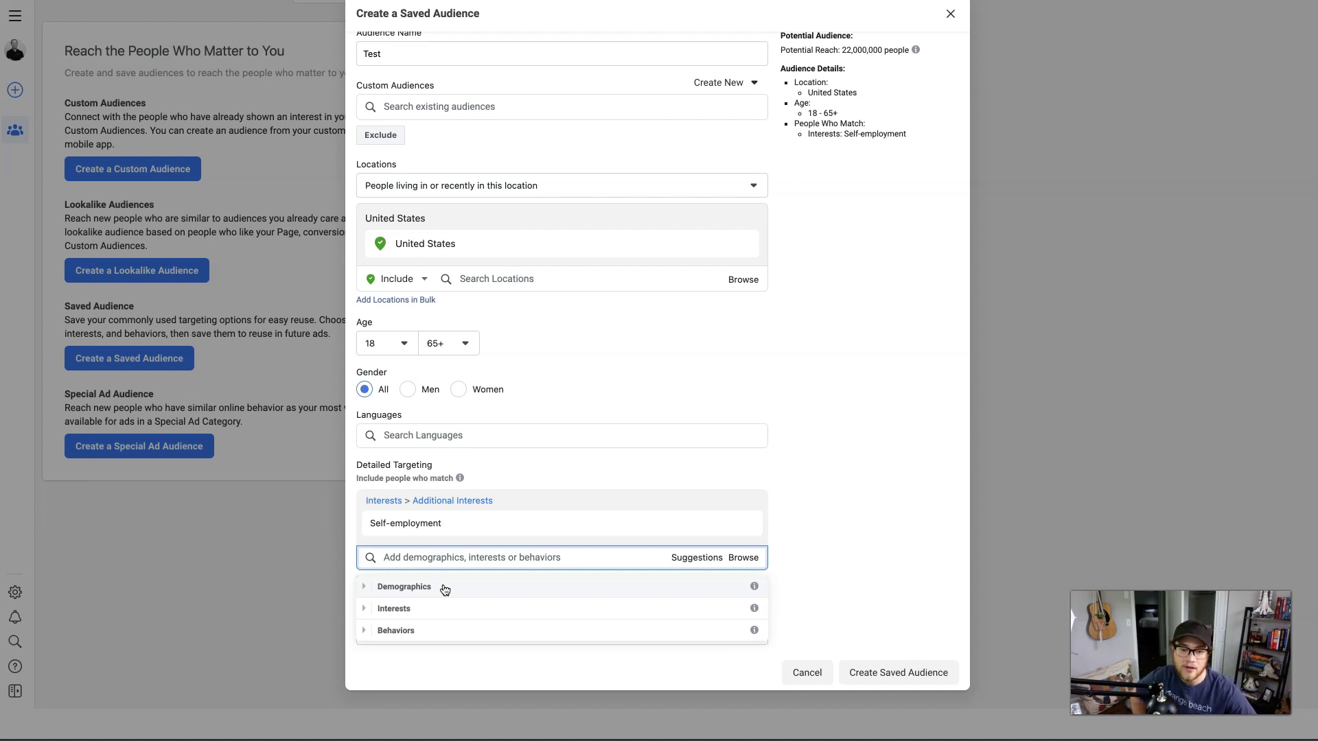
{"action": "scroll", "coordinate": [462, 593], "scroll_direction": "up", "scroll_amount": 1}
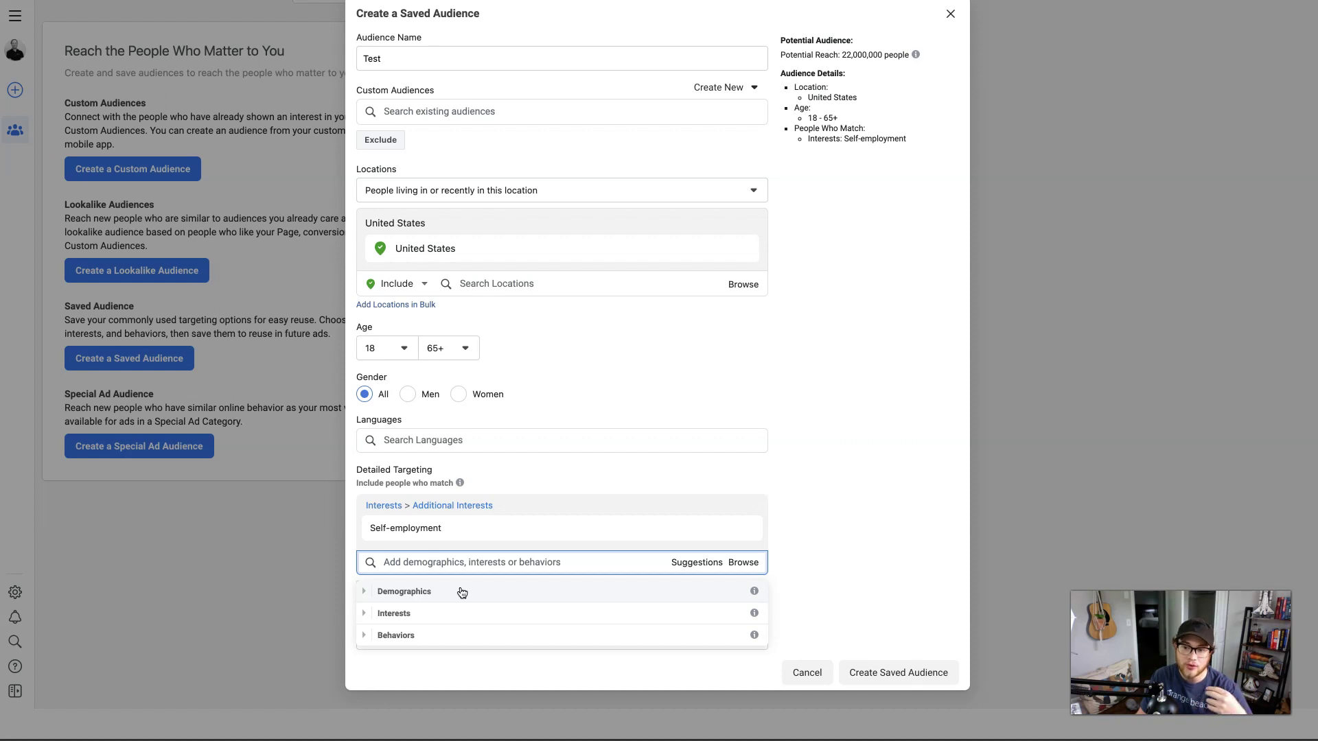
{"action": "left_click", "coordinate": [453, 604]}
{"action": "scroll", "coordinate": [460, 596], "scroll_direction": "down", "scroll_amount": 1}
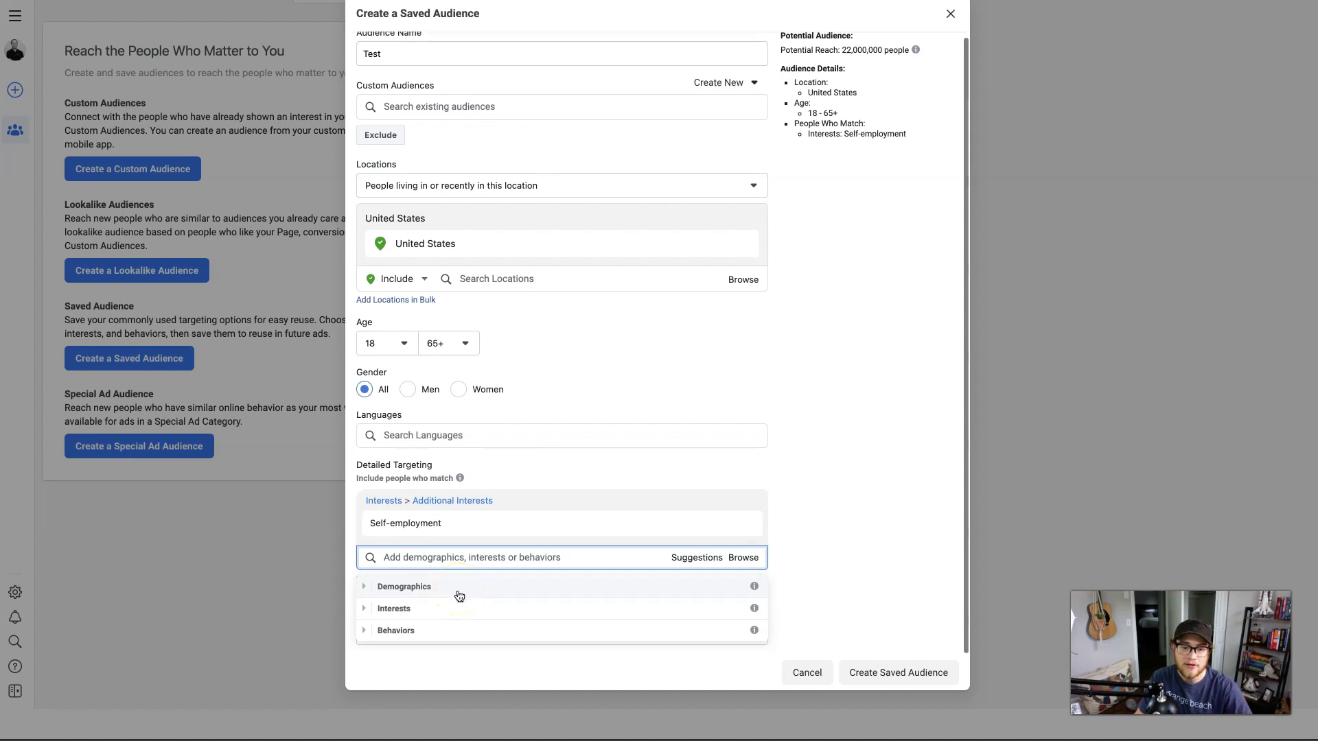
Browse the Interests and Demographics categories and select the Etsy employer
{"action": "left_click", "coordinate": [446, 631]}
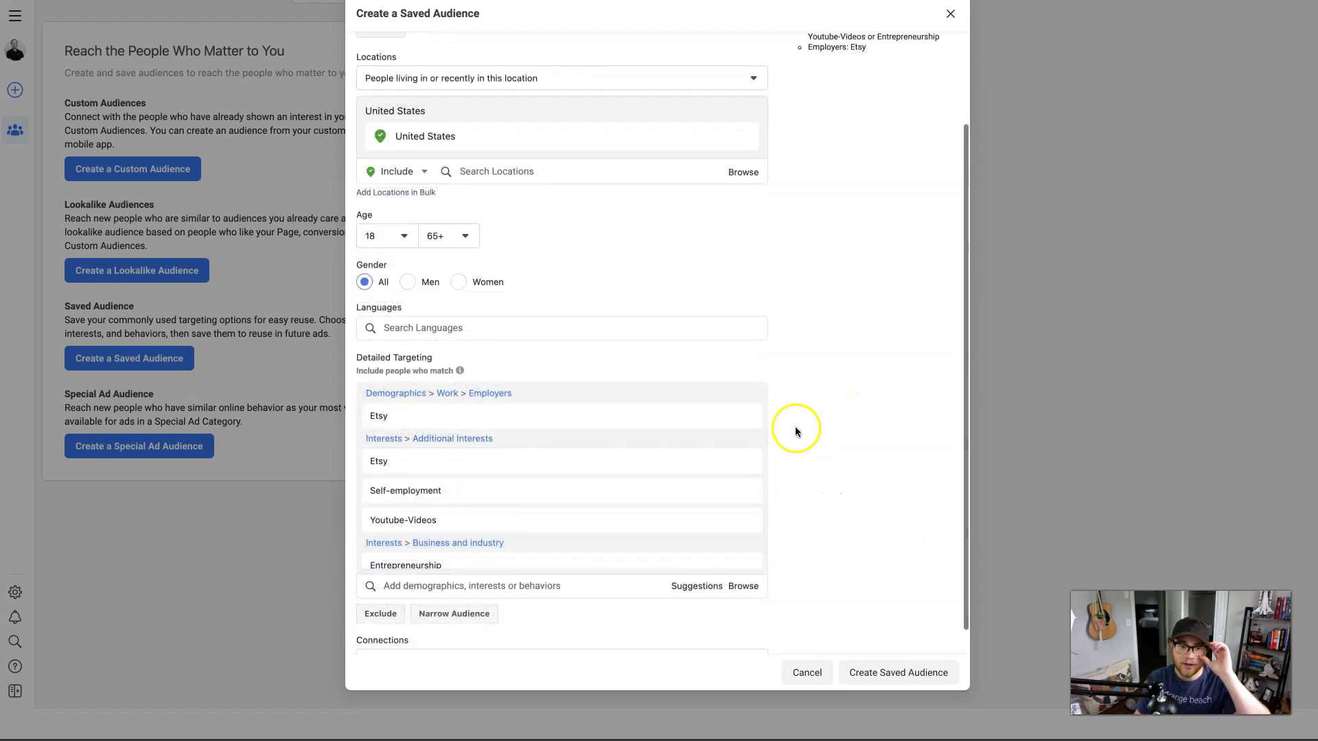
{"action": "mouse_move", "coordinate": [594, 493]}
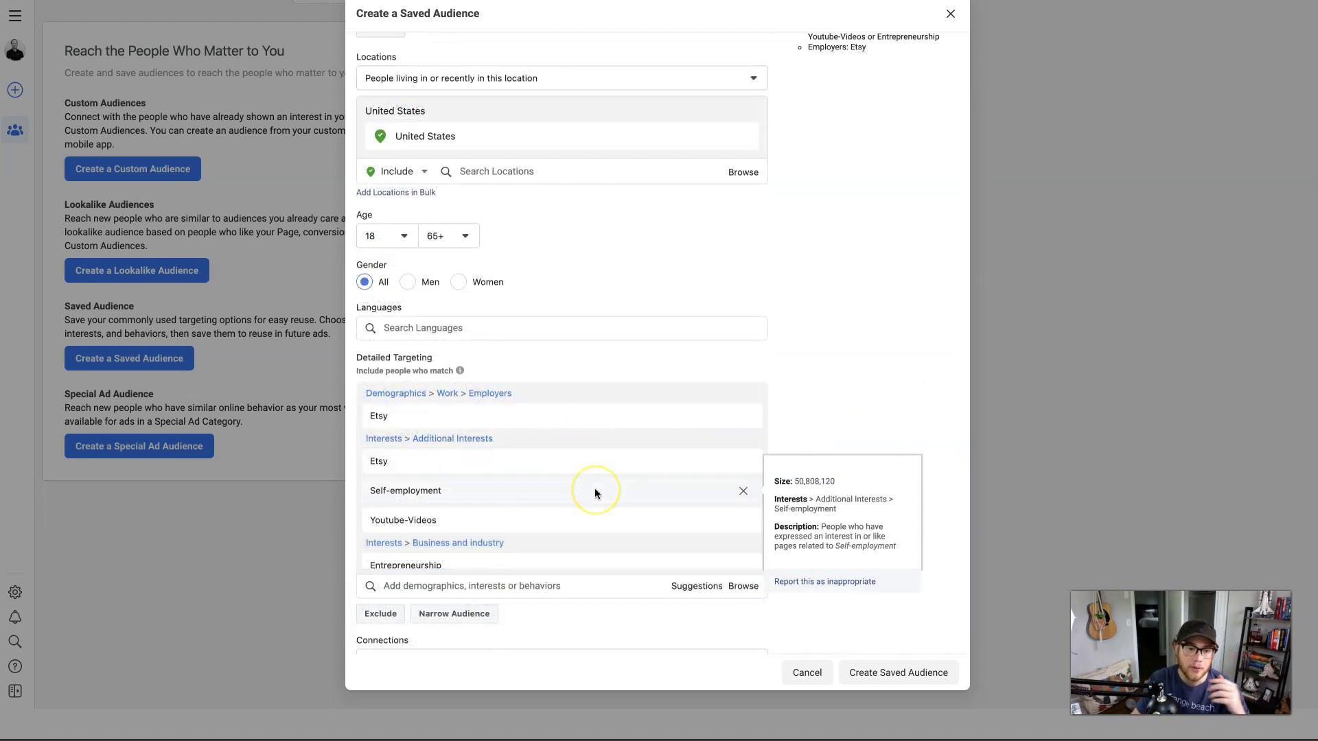
{"action": "mouse_move", "coordinate": [579, 427]}
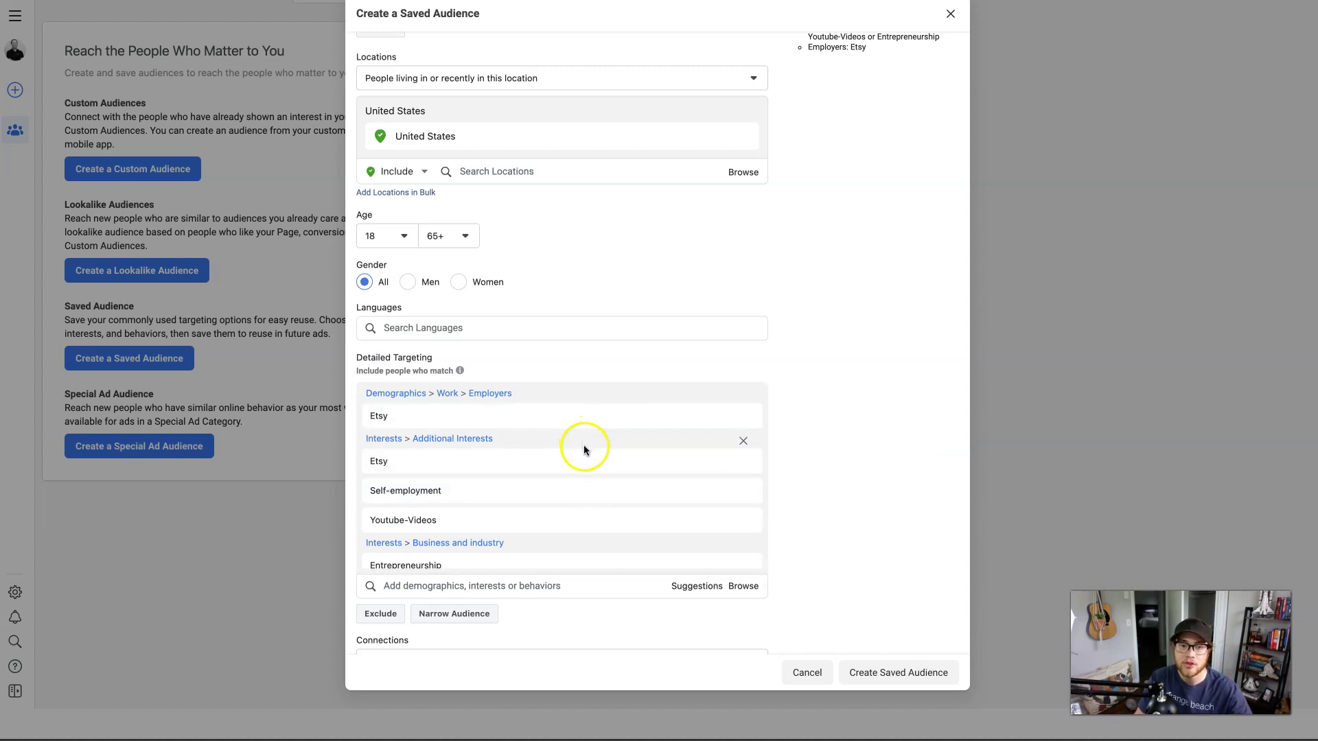
{"action": "mouse_move", "coordinate": [585, 453]}
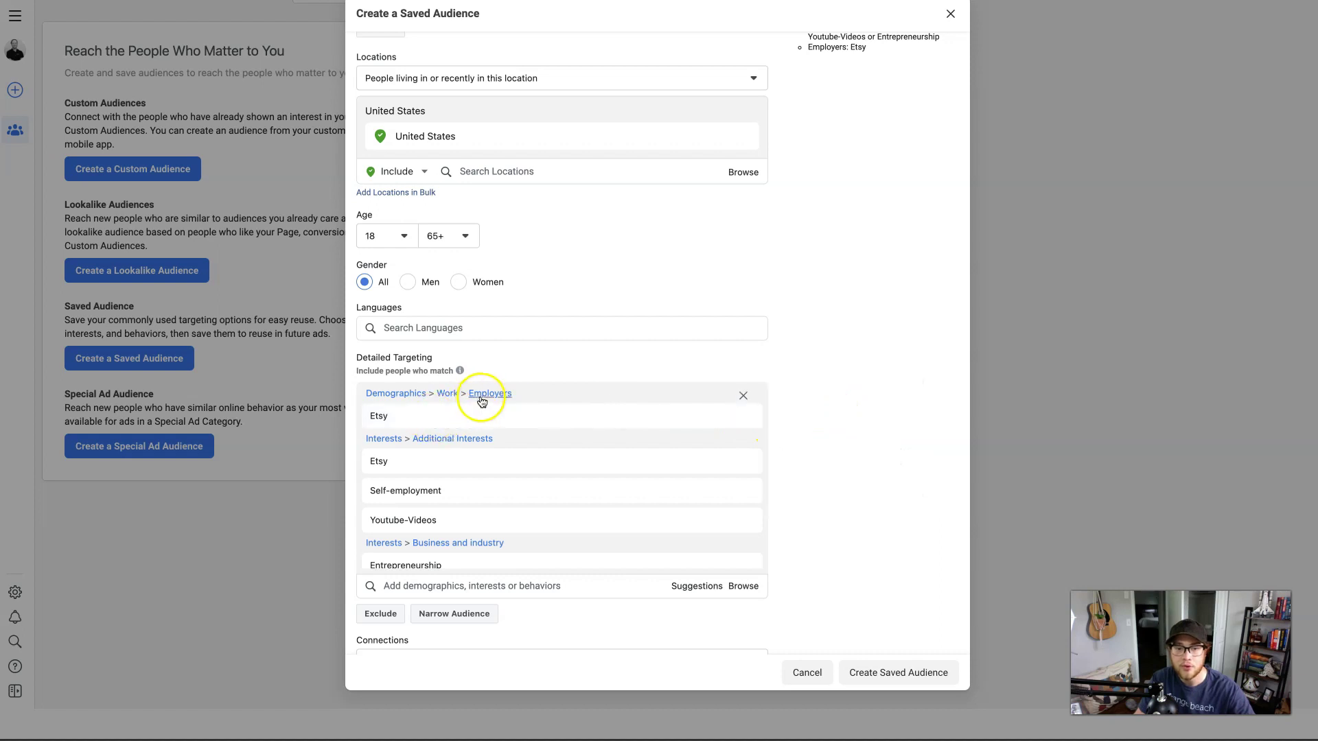
{"action": "mouse_move", "coordinate": [424, 422]}
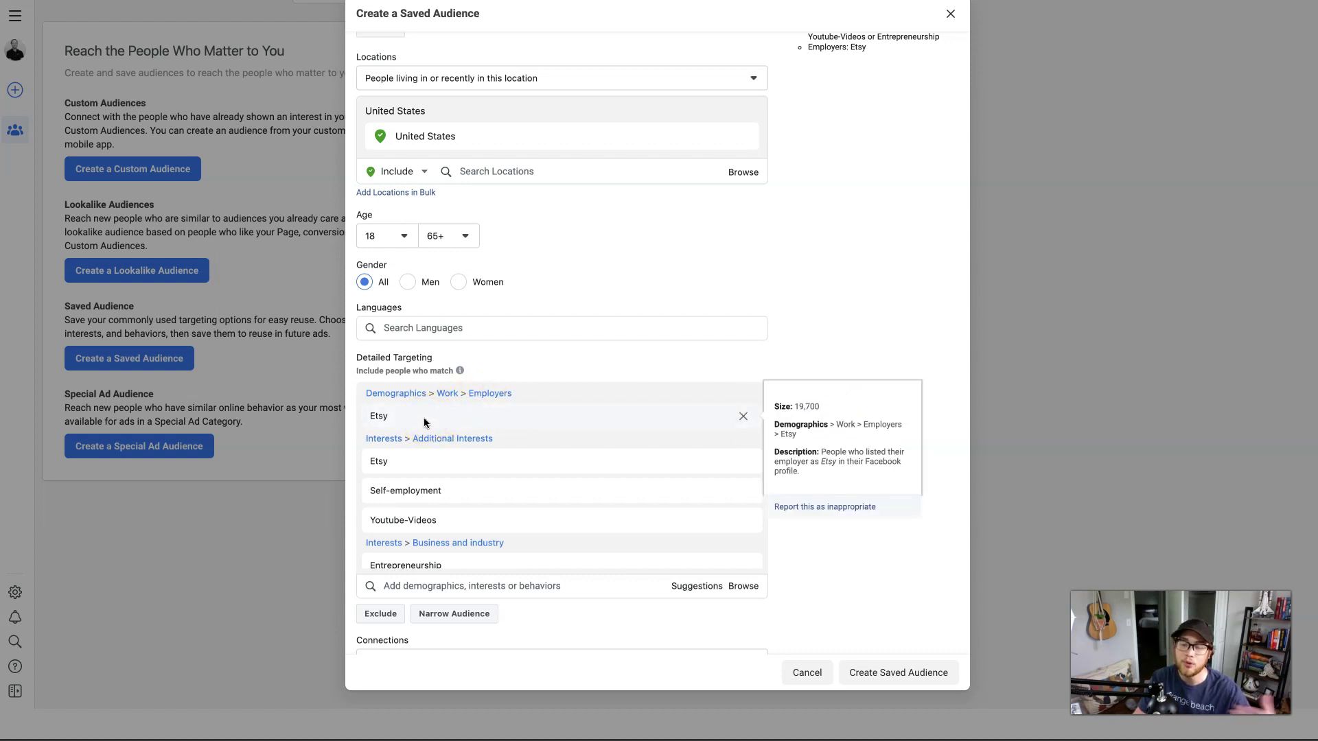
{"action": "mouse_move", "coordinate": [758, 416]}
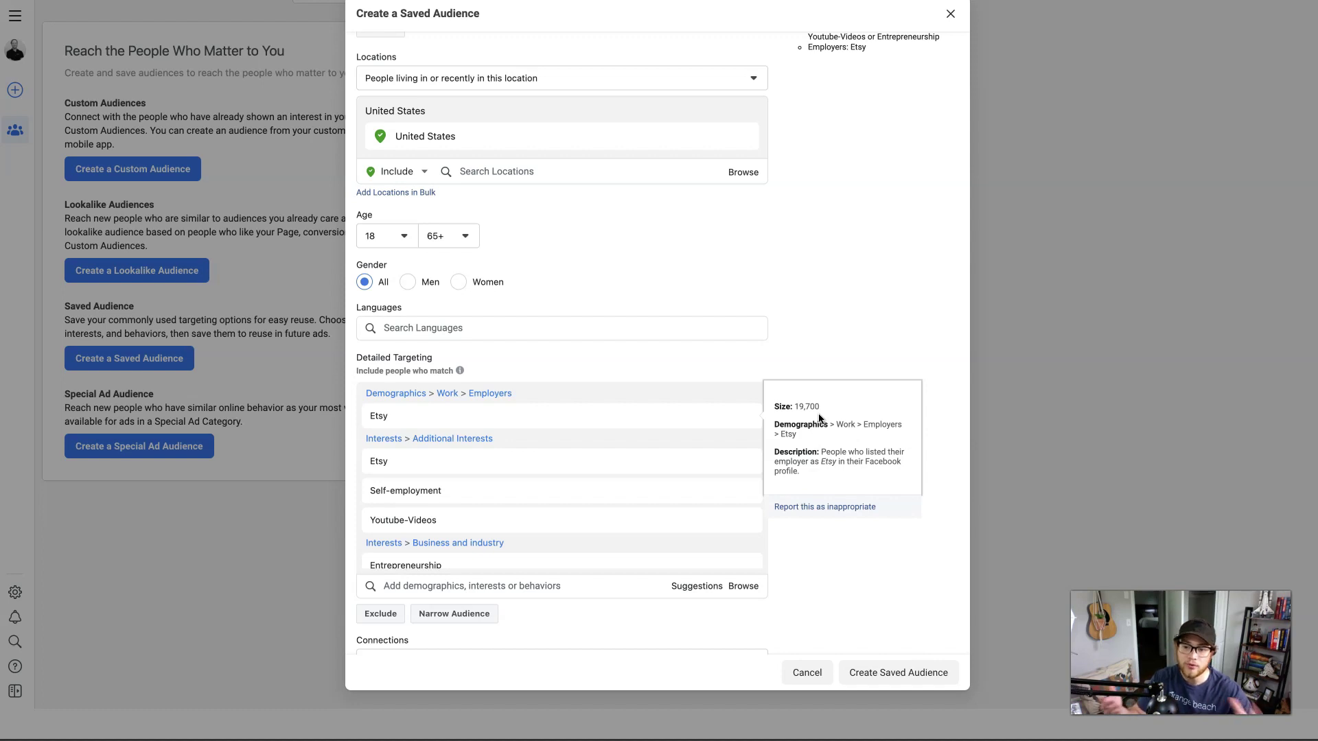
{"action": "left_click", "coordinate": [691, 420]}
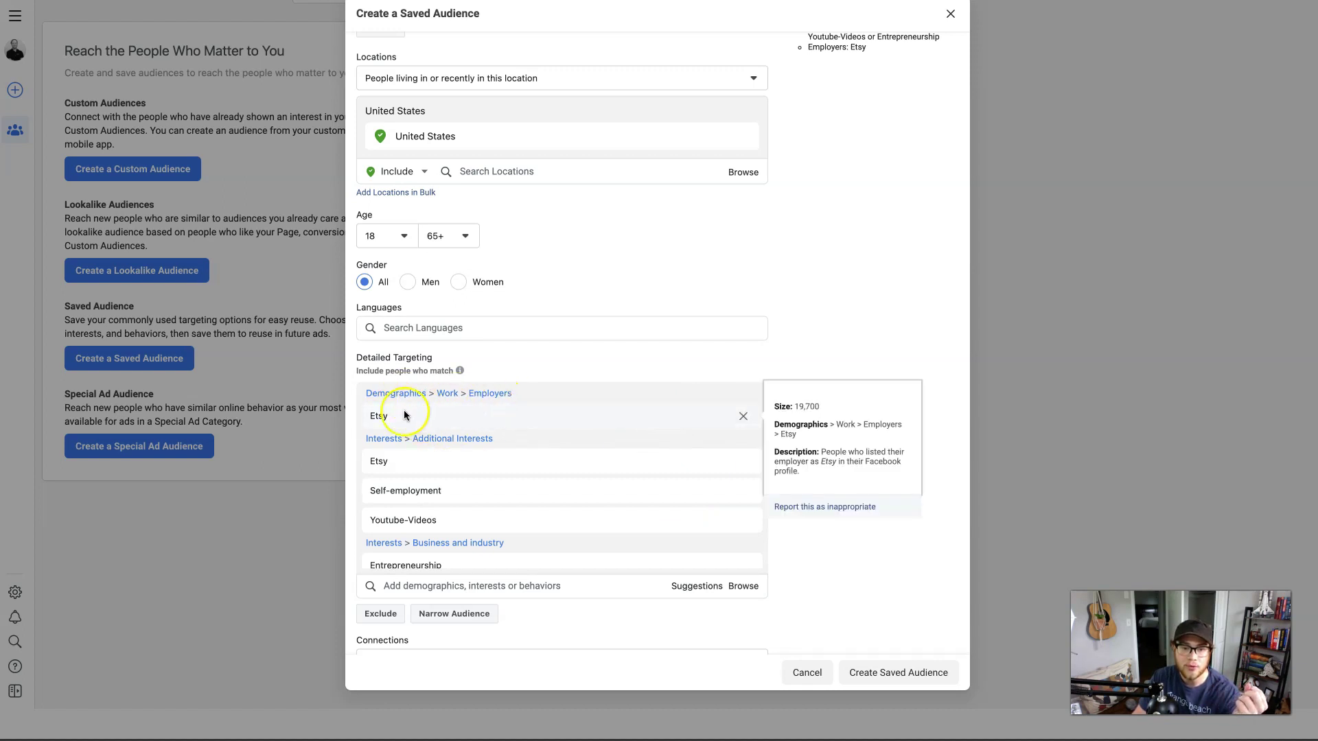
Add Etsy, Youtube-Videos and Entrepreneurship interests alongside Self-employment in detailed targeting
{"action": "mouse_move", "coordinate": [410, 464]}
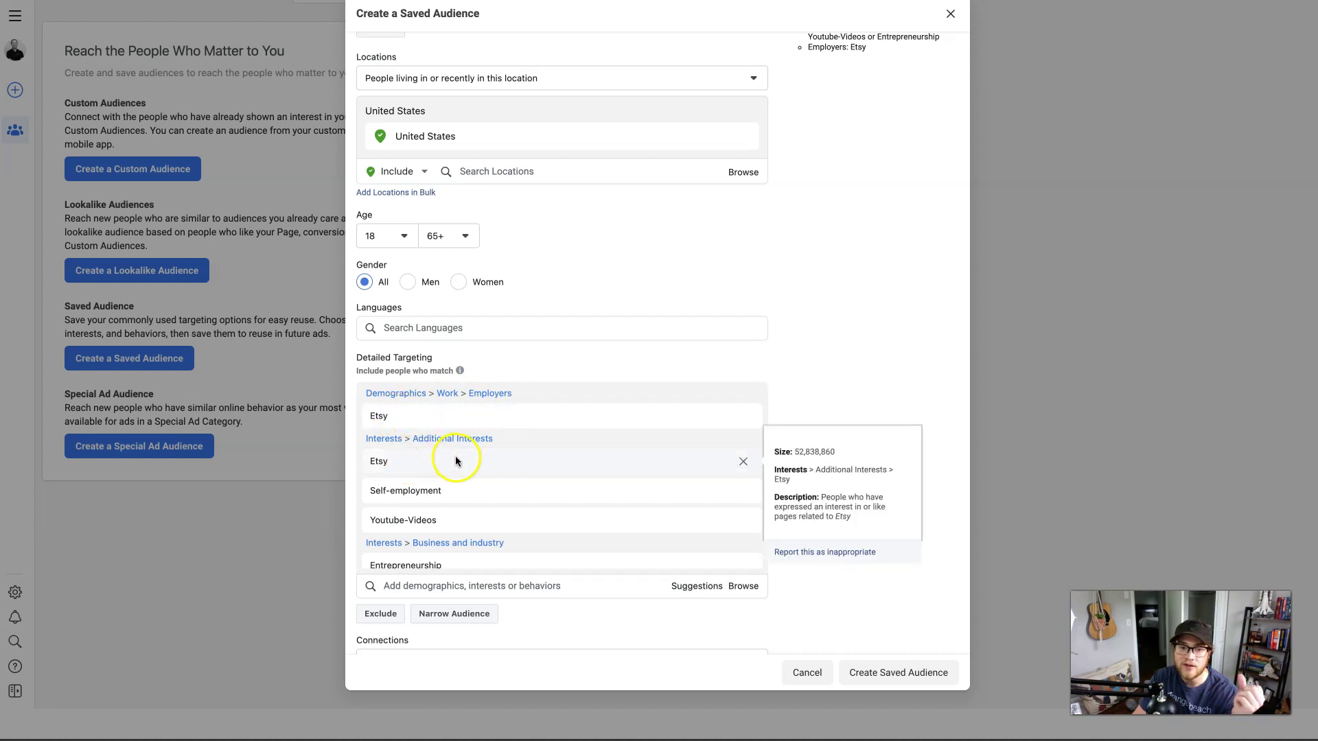
{"action": "scroll", "coordinate": [524, 505], "scroll_direction": "down", "scroll_amount": 1}
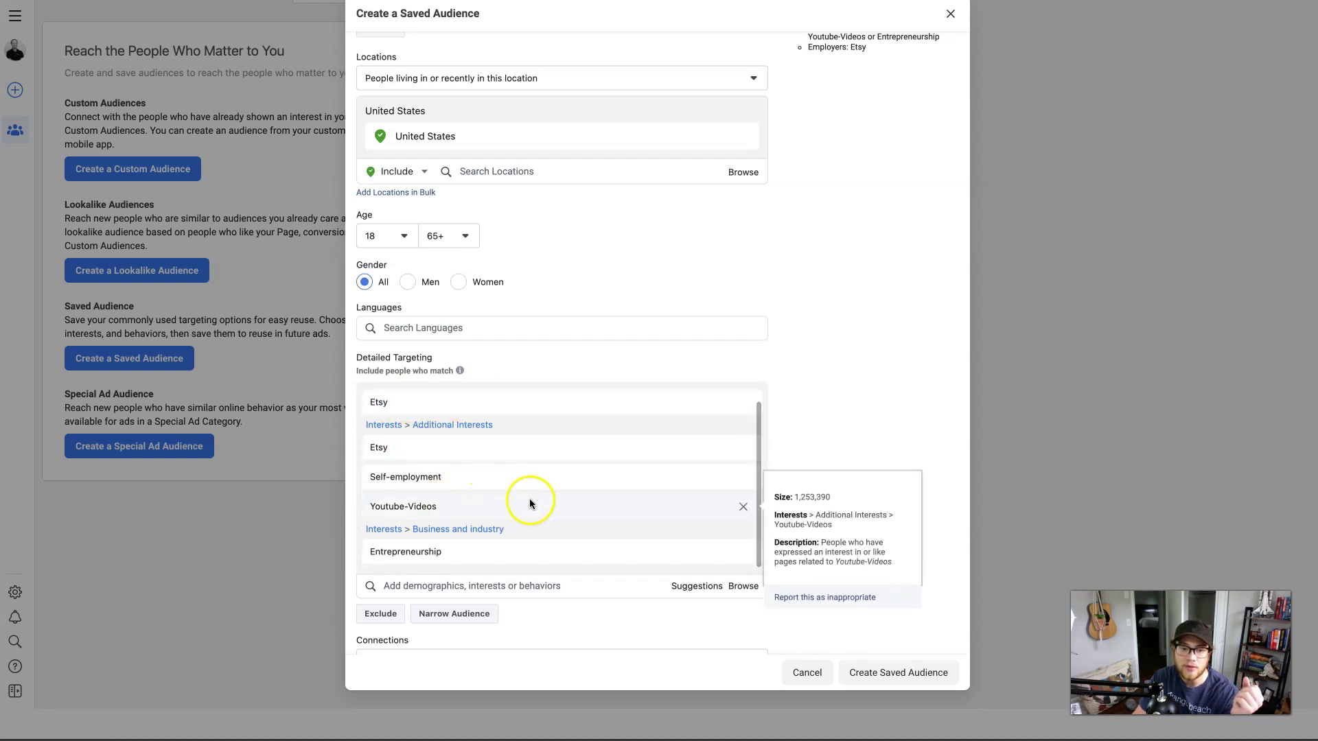
{"action": "scroll", "coordinate": [518, 506], "scroll_direction": "down", "scroll_amount": 1}
{"action": "mouse_move", "coordinate": [461, 530]}
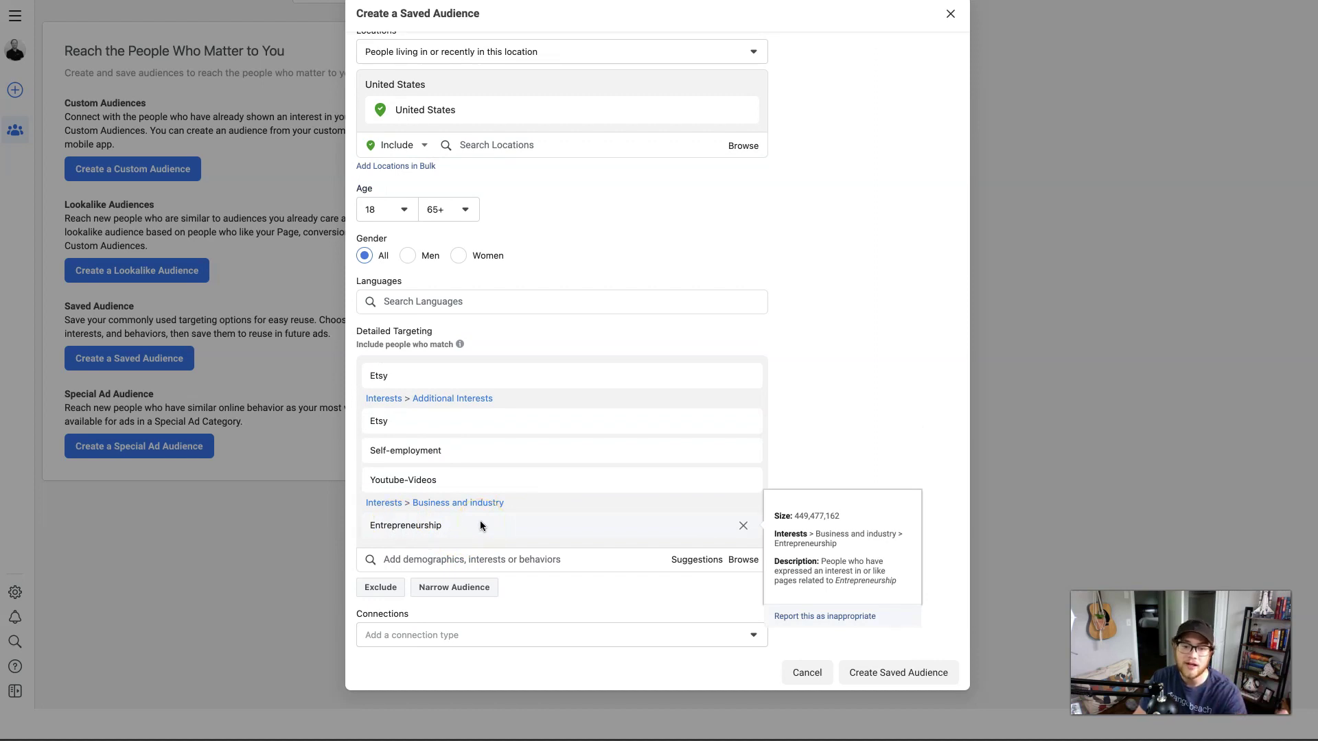
{"action": "mouse_move", "coordinate": [532, 450]}
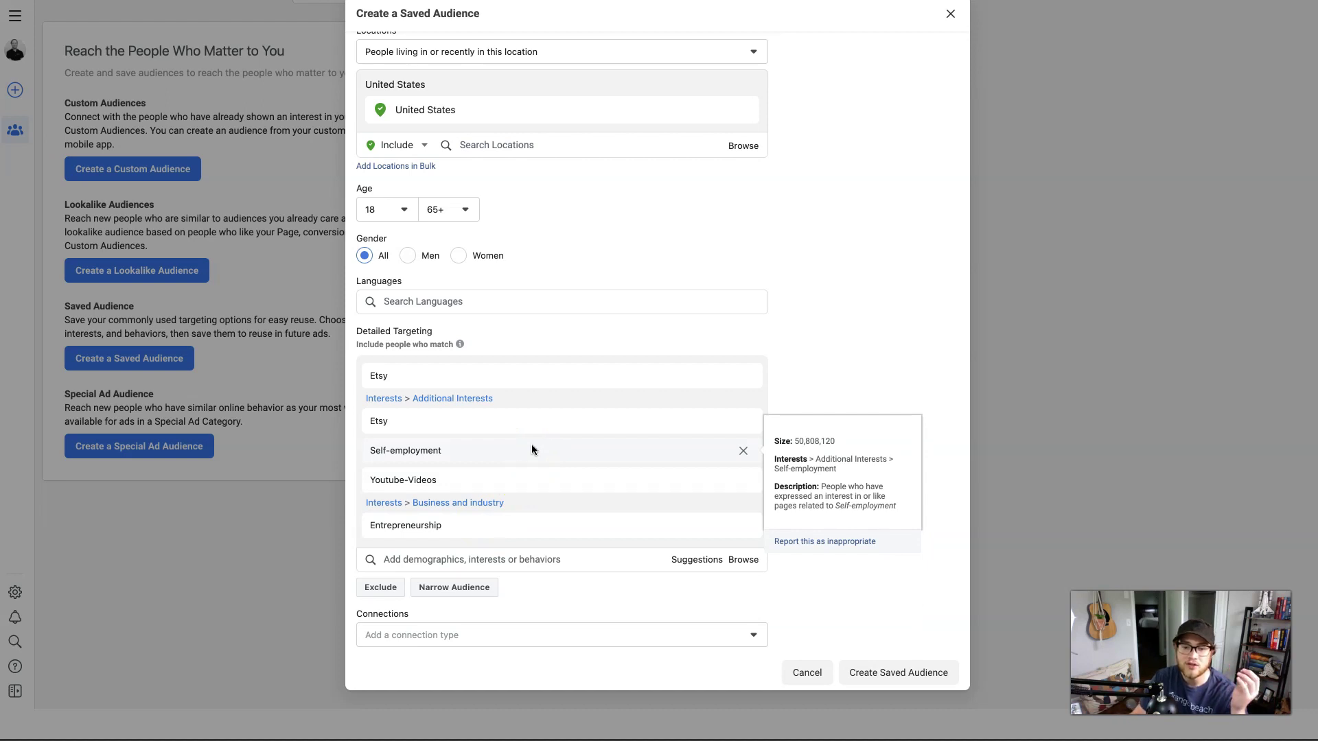
{"action": "mouse_move", "coordinate": [562, 491]}
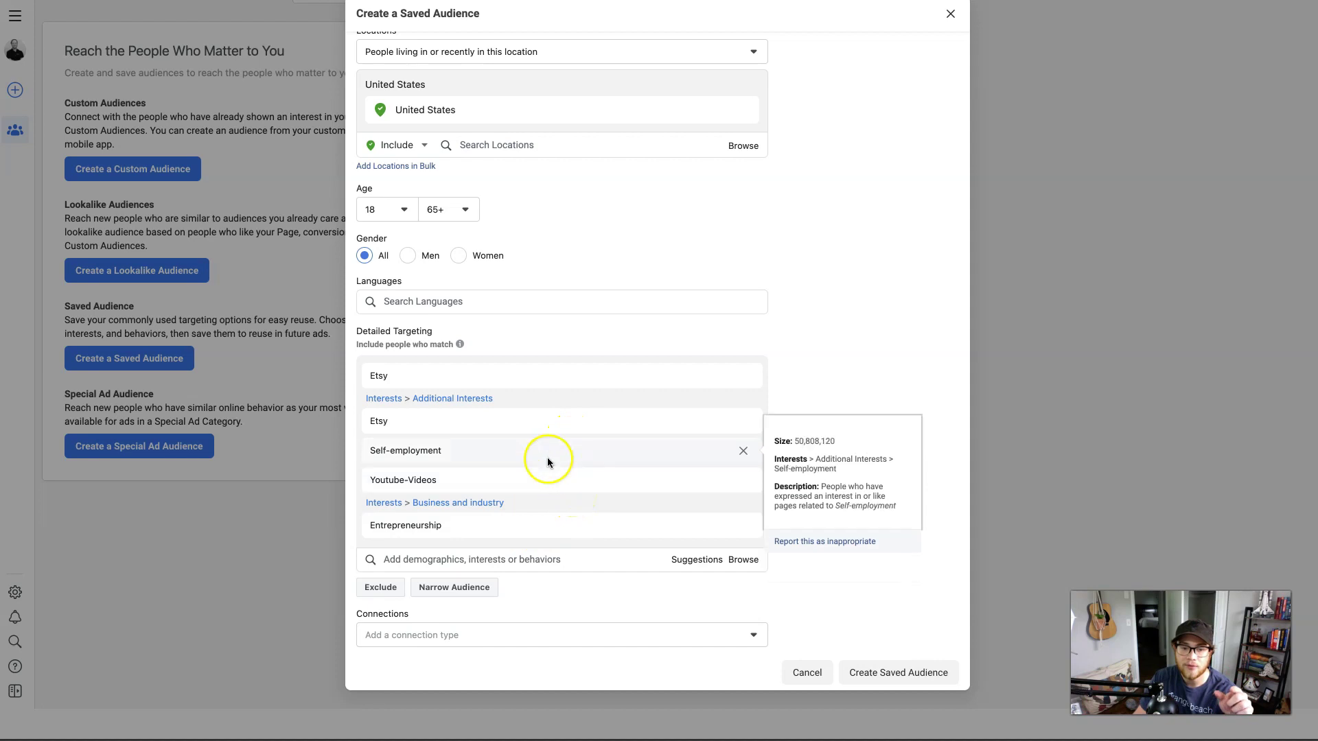
{"action": "scroll", "coordinate": [541, 445], "scroll_direction": "up", "scroll_amount": 1}
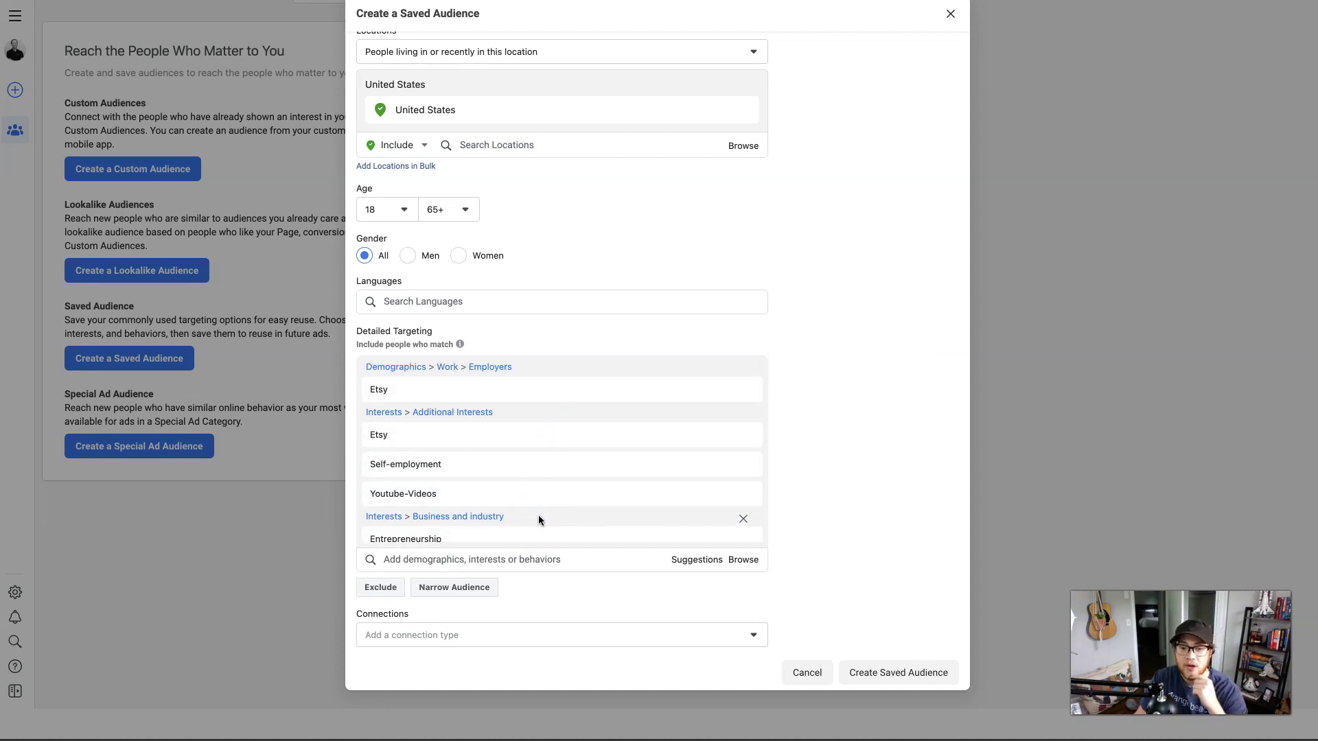
{"action": "scroll", "coordinate": [538, 520], "scroll_direction": "down", "scroll_amount": 1}
Choose 'People similar to those who currently like your Page' under Connections and keep it
{"action": "left_click", "coordinate": [385, 591]}
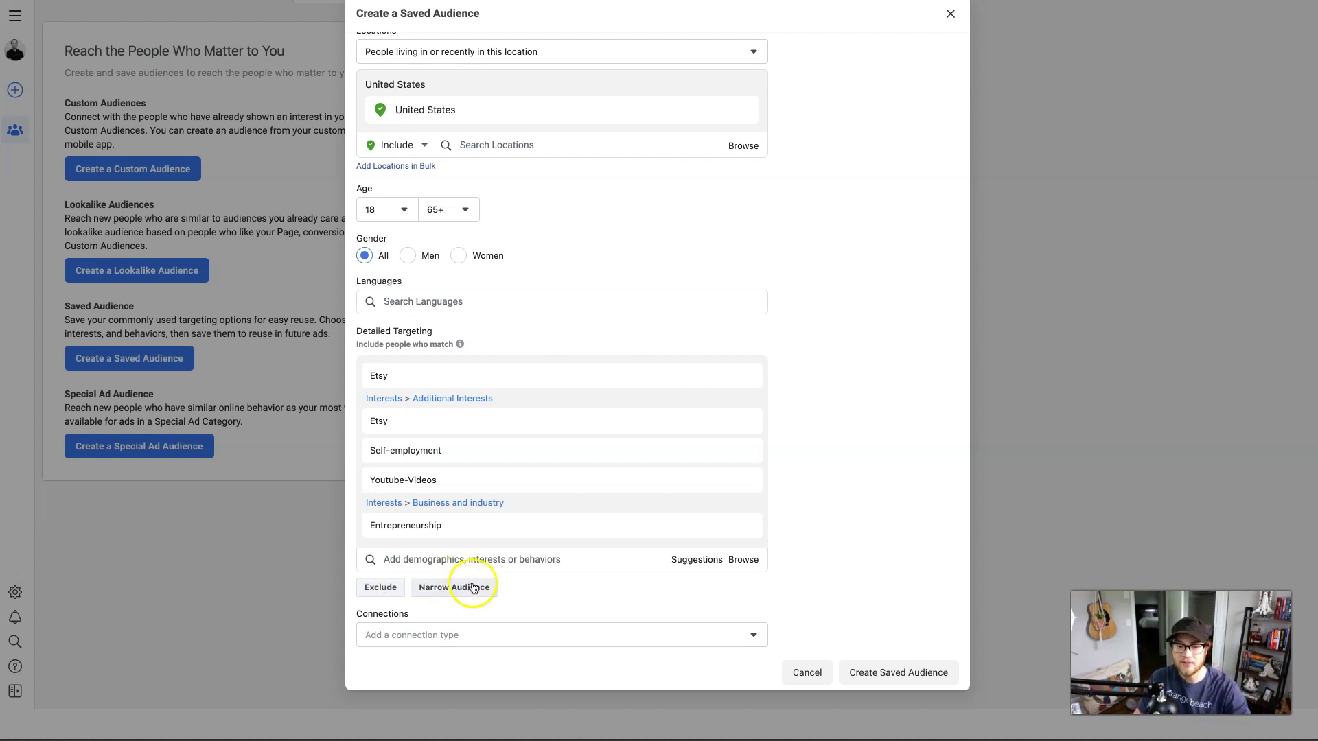
{"action": "left_click", "coordinate": [404, 634]}
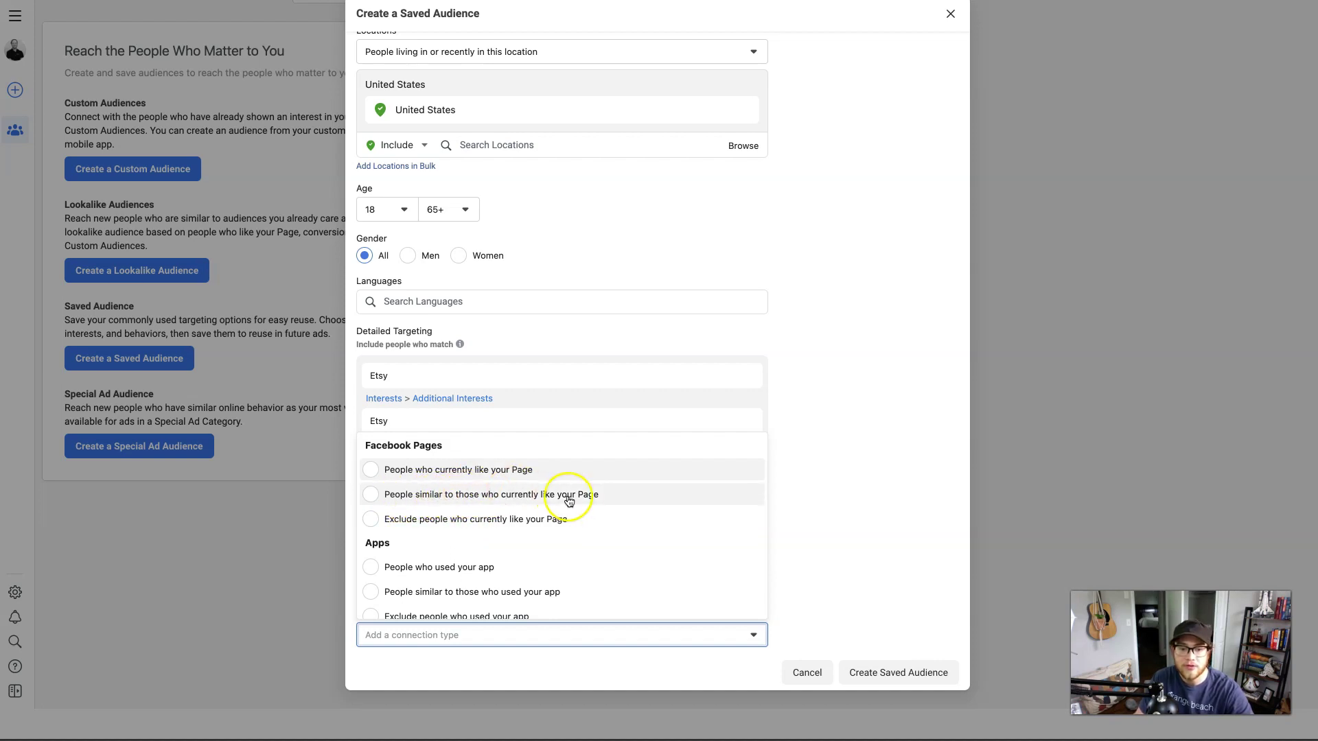
{"action": "left_click", "coordinate": [544, 497]}
{"action": "scroll", "coordinate": [514, 530], "scroll_direction": "down", "scroll_amount": 3}
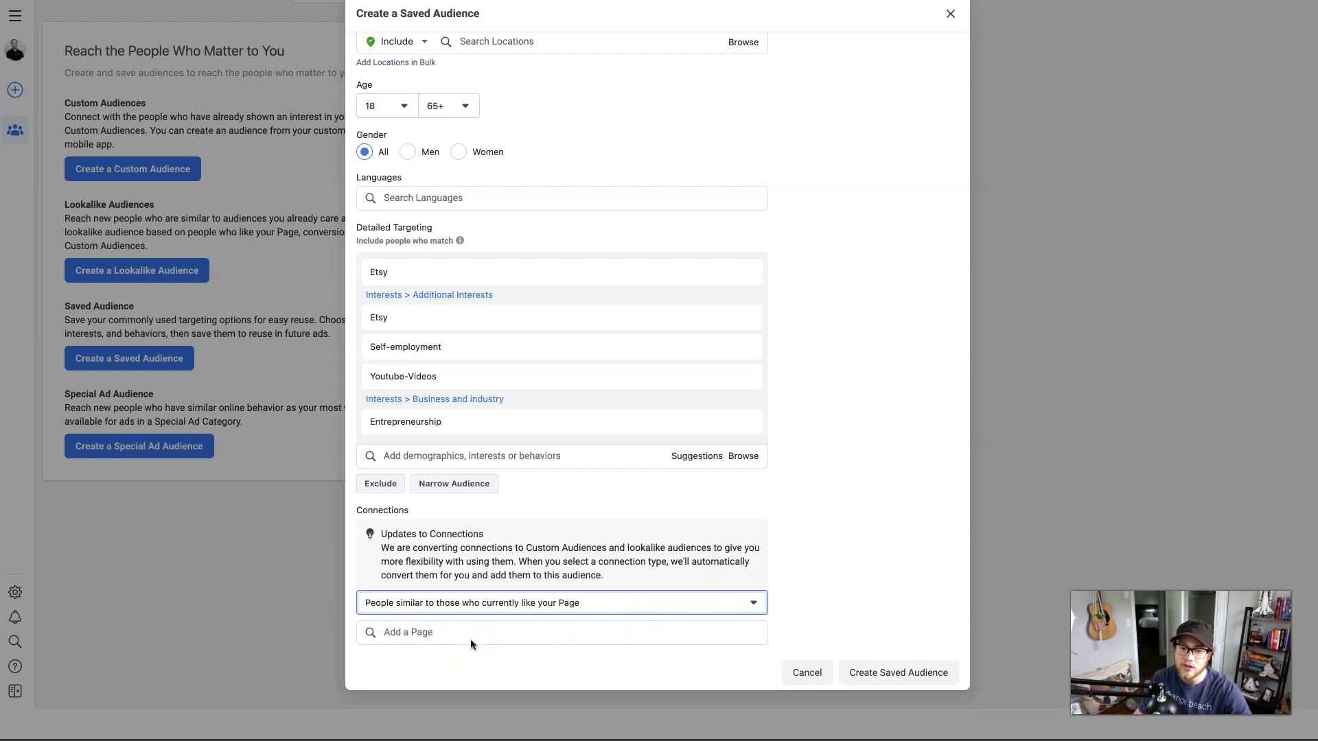
{"action": "left_click", "coordinate": [644, 601]}
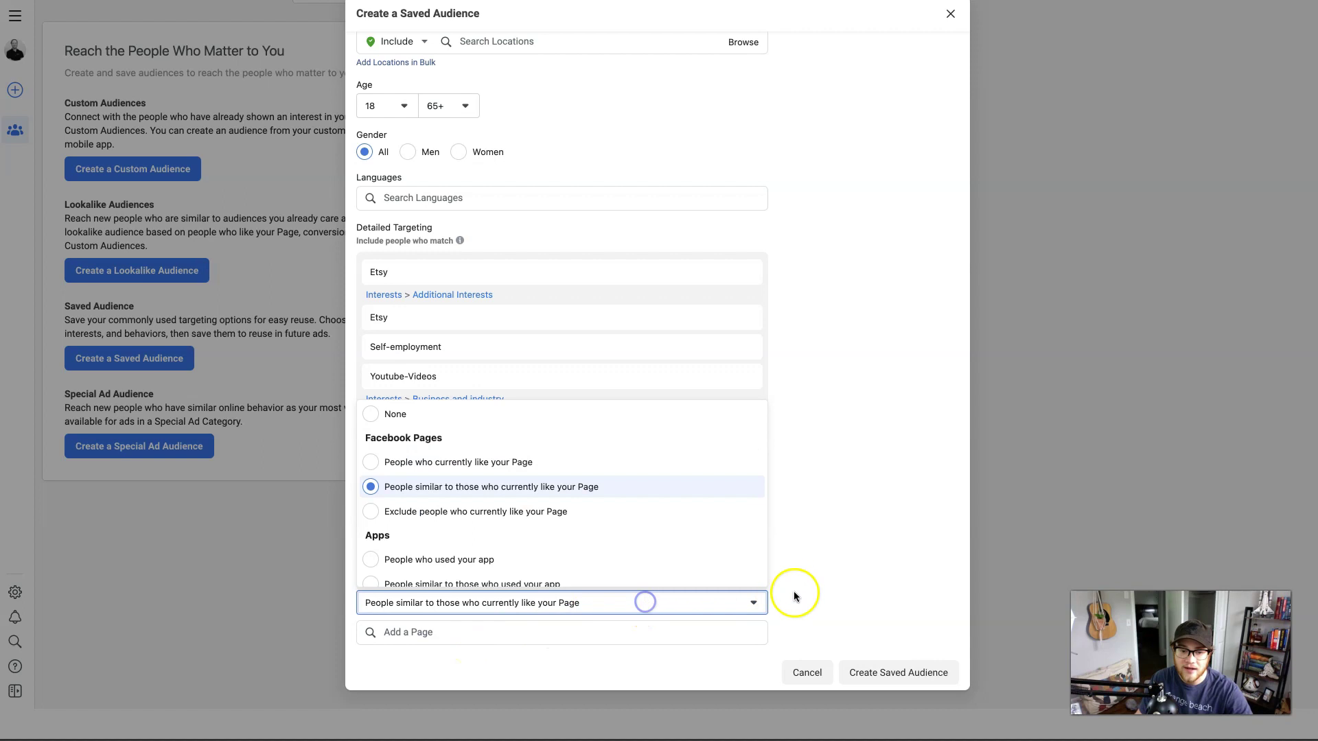
{"action": "left_click", "coordinate": [693, 486]}
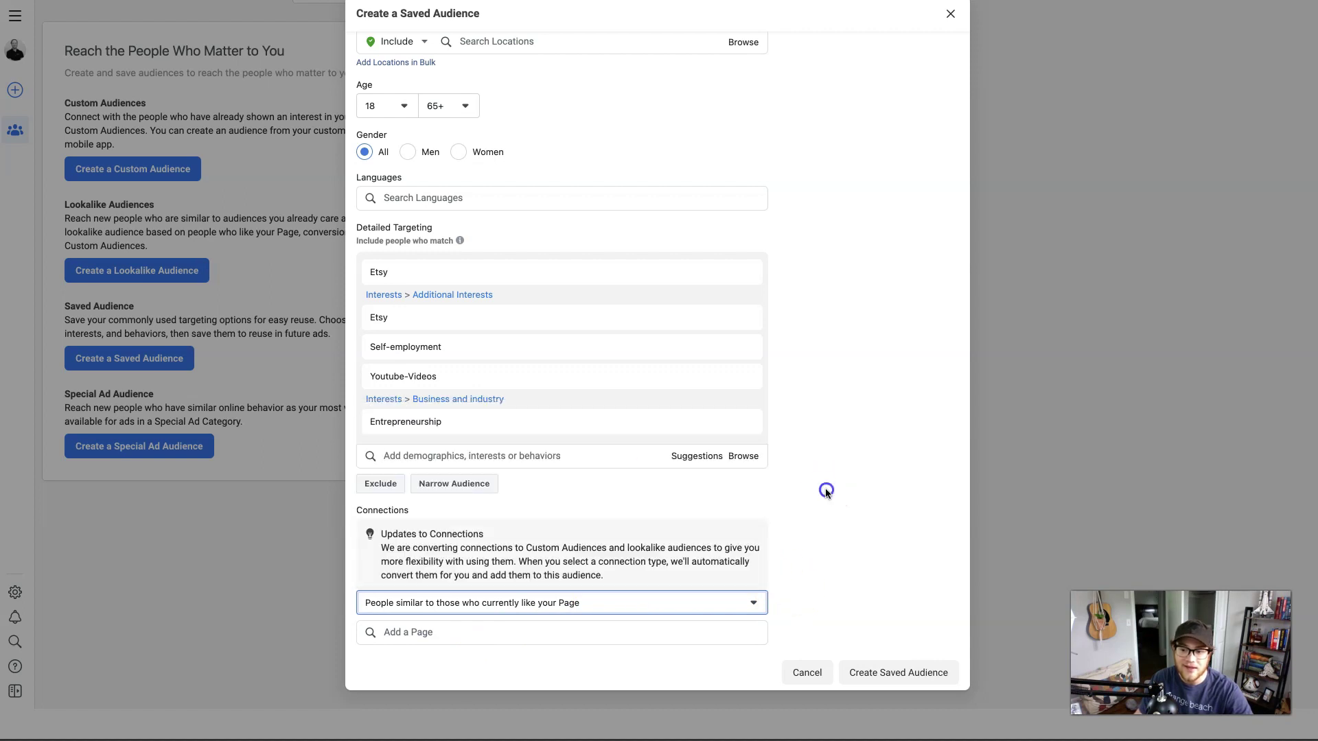
Save the Test audience with Create Saved Audience
{"action": "left_click", "coordinate": [879, 671]}
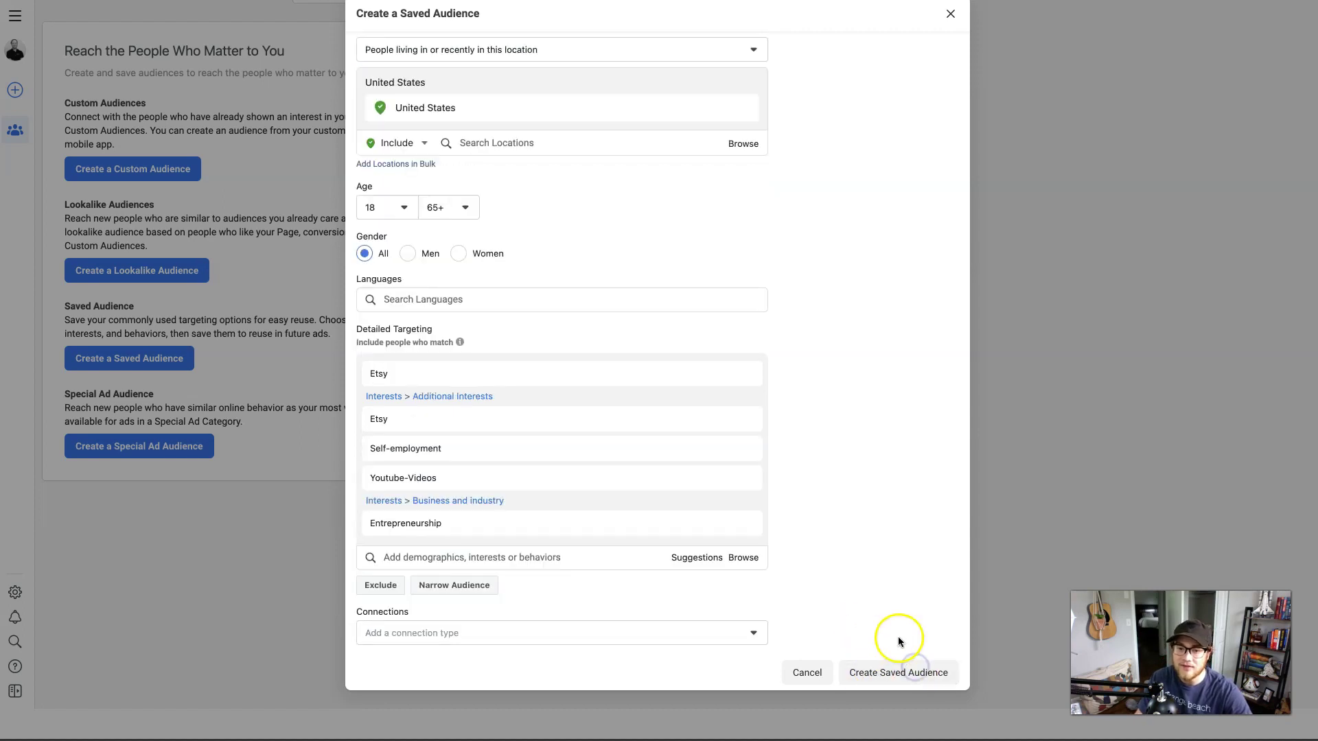